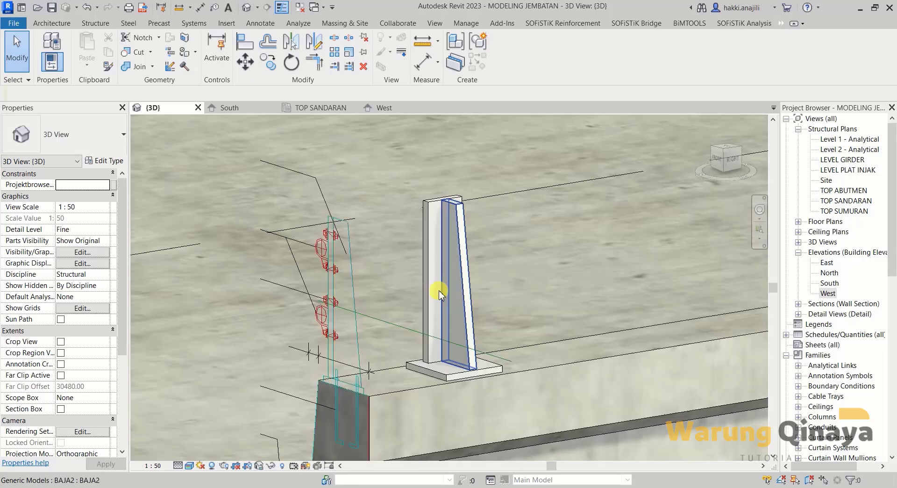
# - Sketch a circle centred on the octagon with its radius reaching the octagon edge
pyautogui.scroll(5, 468, 298)
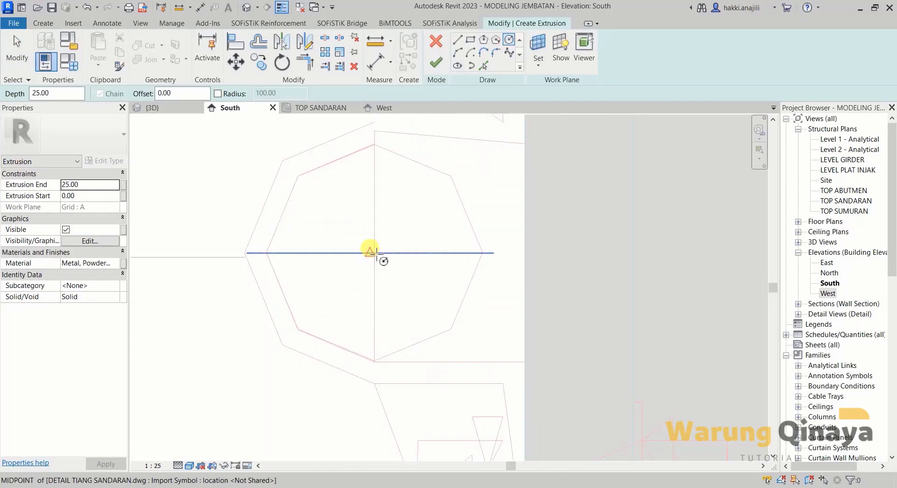
pyautogui.click(374, 252)
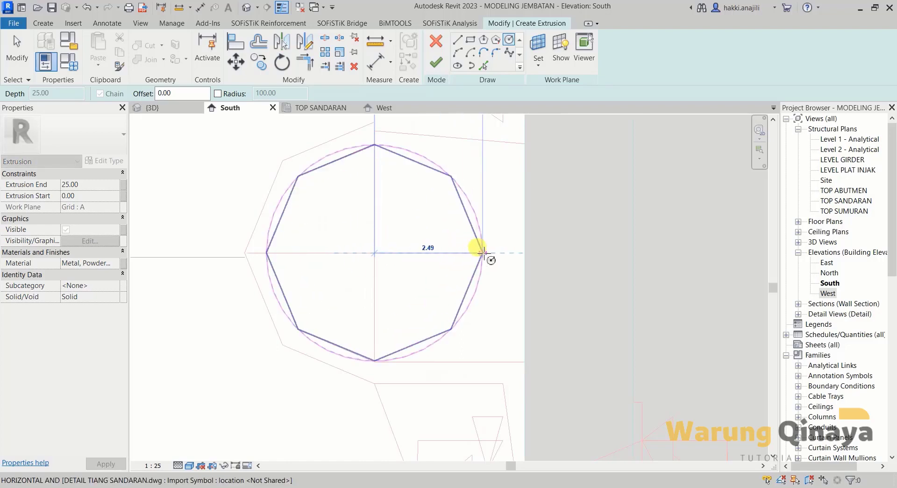
pyautogui.click(482, 253)
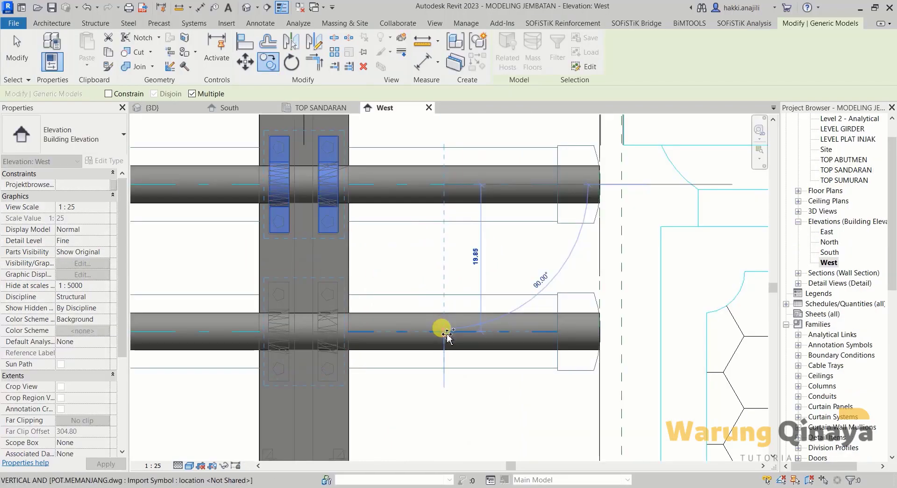
# - Commit the 90° rotation and select the imported CAD detail in the 3D view
pyautogui.click(446, 331)
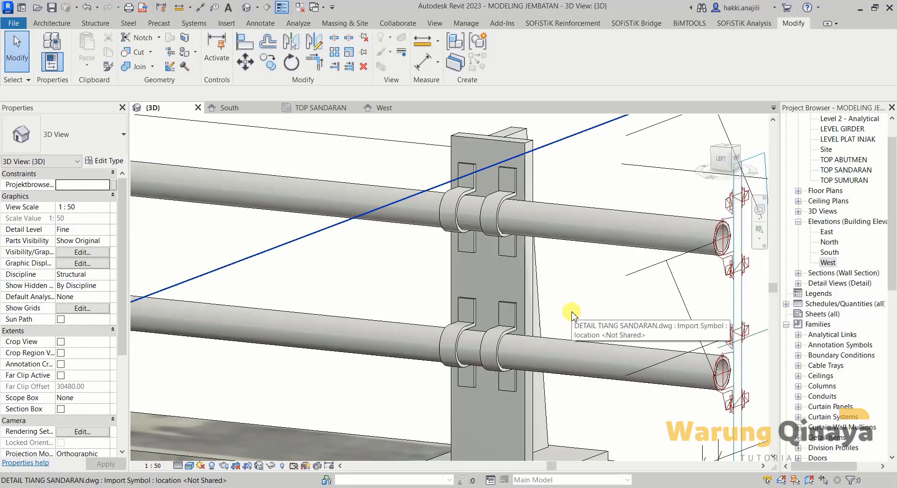
pyautogui.click(572, 316)
pyautogui.scroll(-3, 436, 280)
# - Clear the DWG selection and zoom out to show the whole bridge, abutments and pier columns
pyautogui.scroll(-3, 416, 274)
pyautogui.press('Escape')
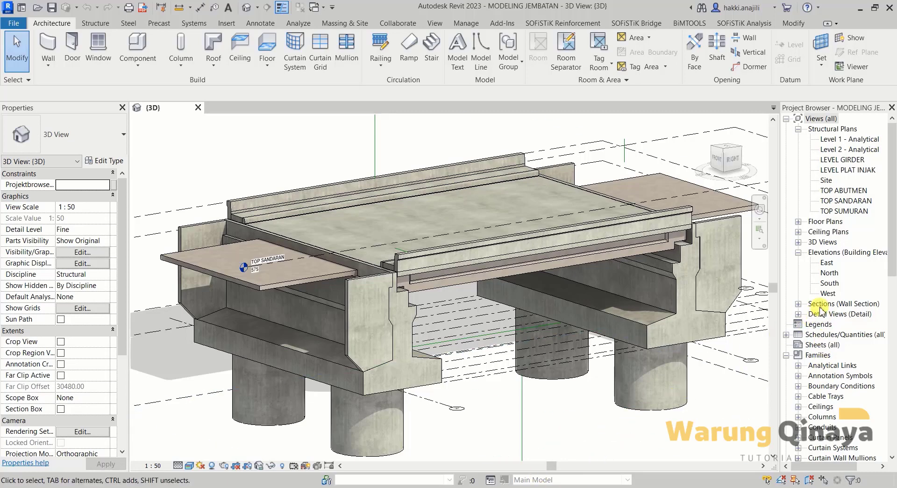
# - Open the South elevation and set its detail level to Fine
pyautogui.doubleClick(829, 282)
pyautogui.scroll(2, 528, 216)
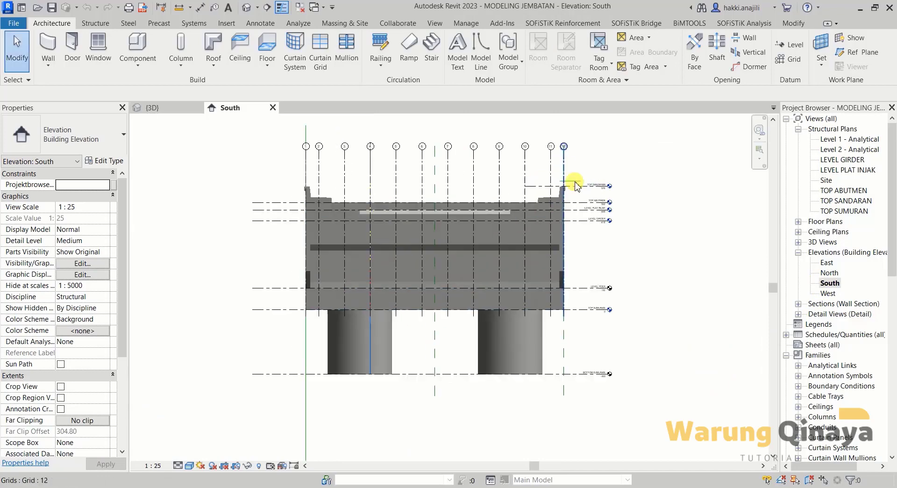
pyautogui.scroll(3, 570, 184)
pyautogui.scroll(3, 547, 220)
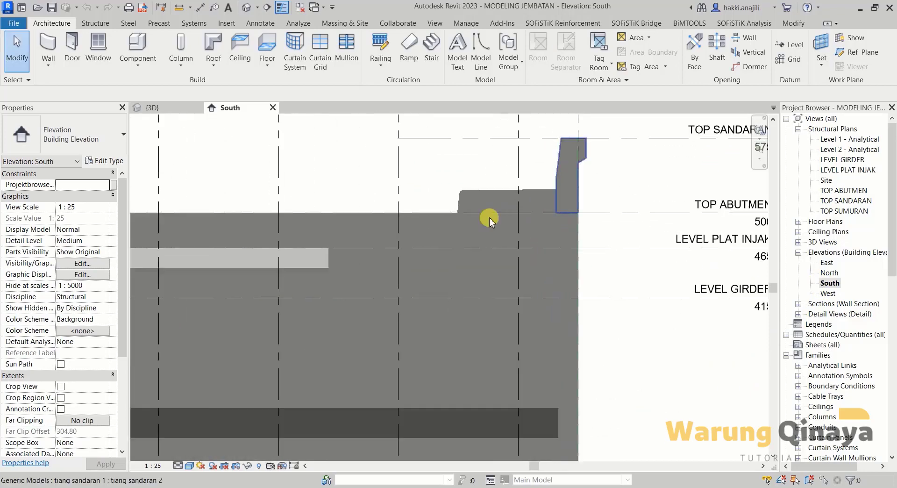
pyautogui.click(180, 466)
pyautogui.click(192, 452)
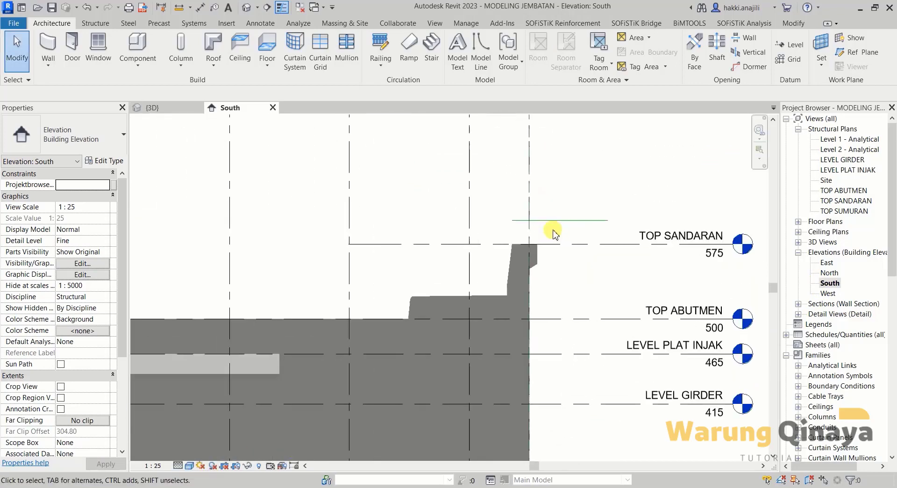
# - Delete the TOP SANDARAN level and its plan views, confirming the warning
pyautogui.scroll(2, 546, 261)
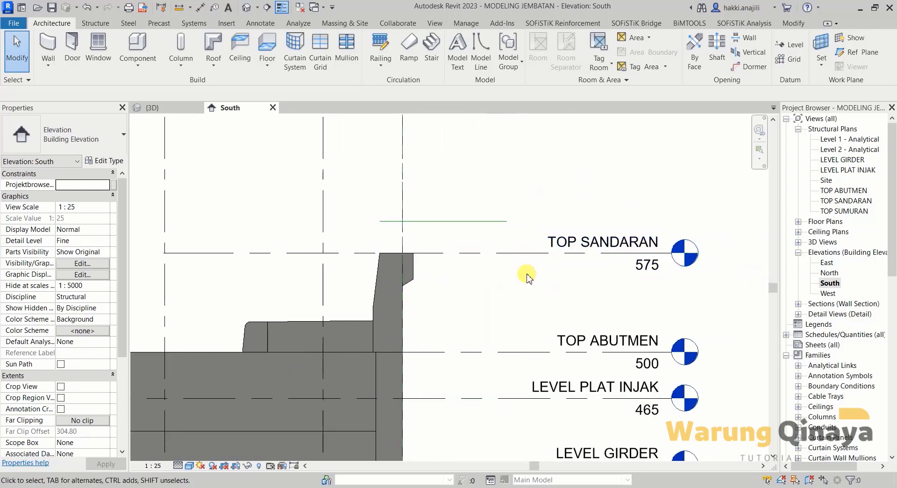
pyautogui.moveTo(523, 276)
pyautogui.mouseDown(button='middle')
pyautogui.moveTo(465, 277)
pyautogui.moveTo(570, 245)
pyautogui.mouseUp(button='middle')
pyautogui.scroll(-1, 564, 256)
pyautogui.scroll(1, 471, 273)
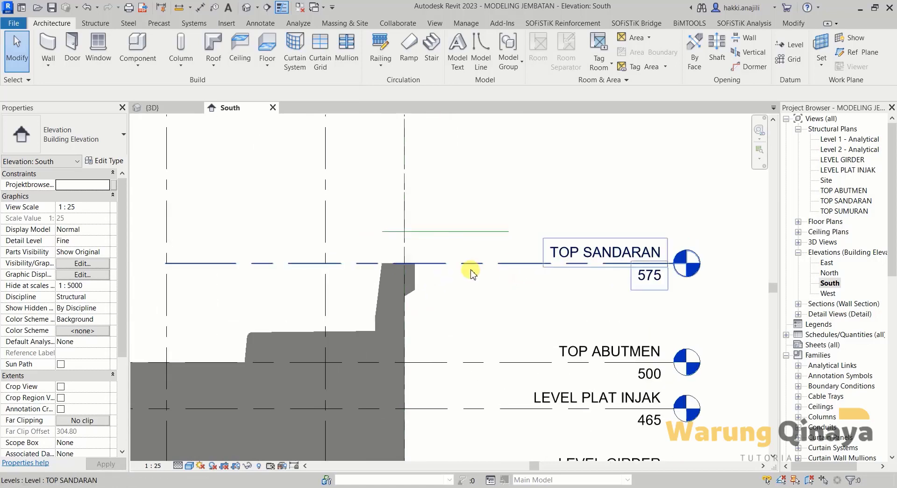
pyautogui.scroll(2, 394, 260)
pyautogui.scroll(1, 421, 264)
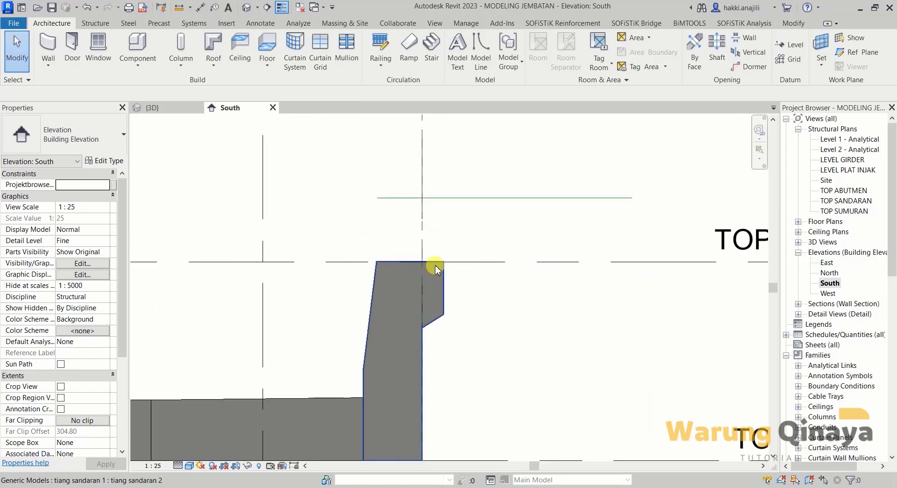
pyautogui.scroll(-1, 472, 321)
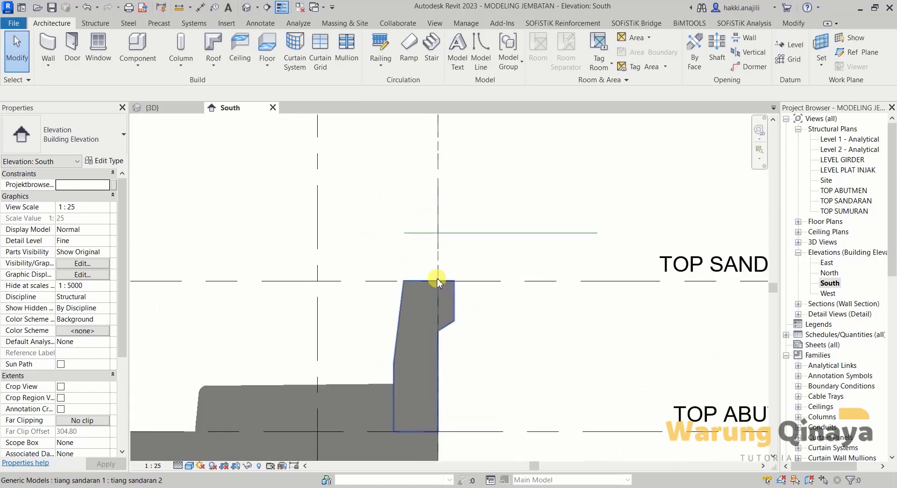
pyautogui.moveTo(437, 280); pyautogui.dragTo(434, 292, button='middle')
pyautogui.scroll(1, 421, 308)
pyautogui.moveTo(428, 325); pyautogui.dragTo(430, 308, button='middle')
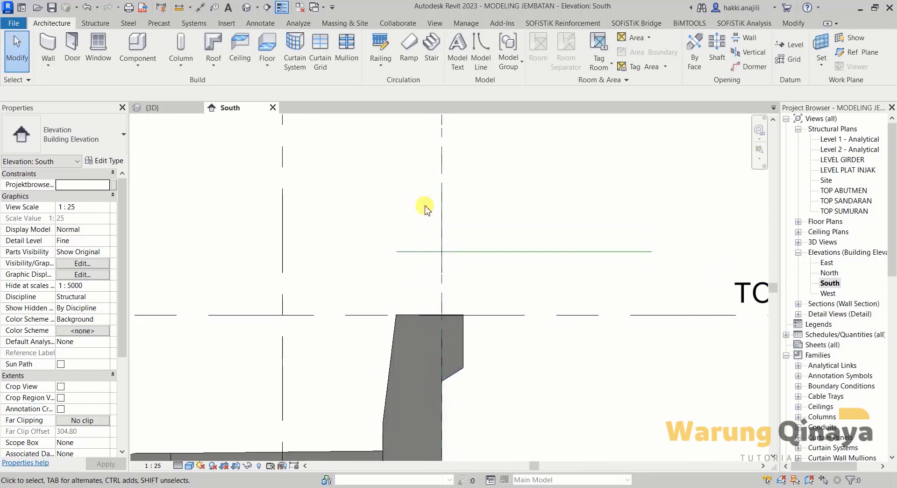
pyautogui.scroll(-2, 439, 283)
pyautogui.scroll(-1, 439, 282)
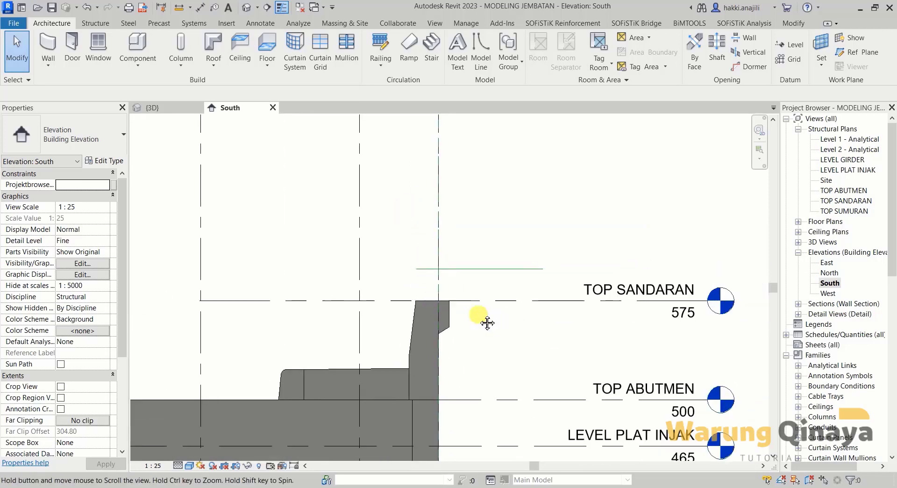
pyautogui.scroll(-1, 485, 320)
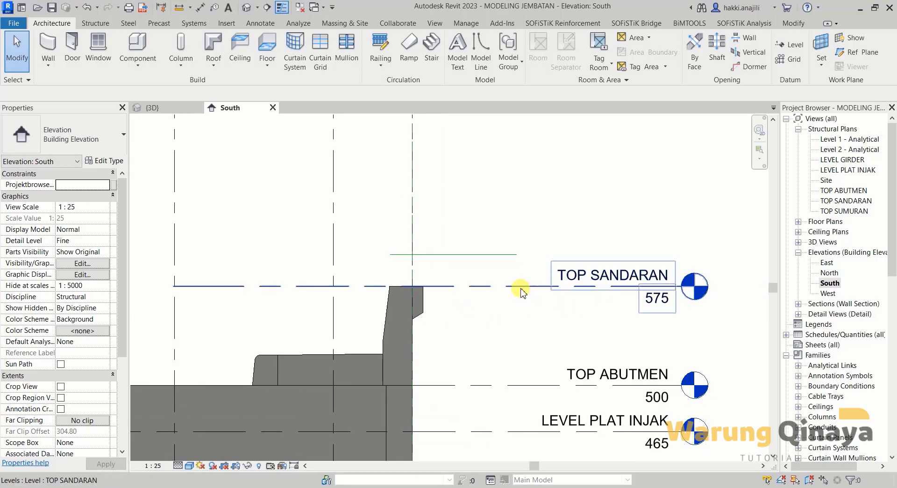
pyautogui.click(521, 289)
pyautogui.press('Delete')
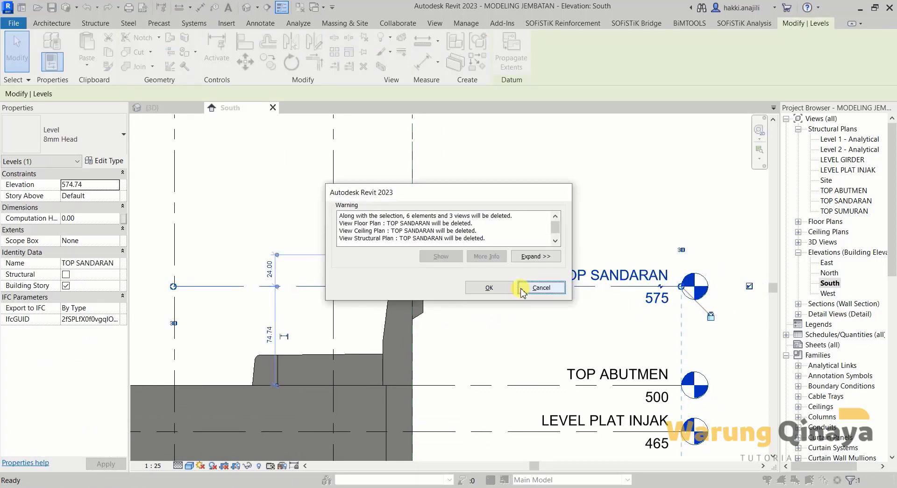
pyautogui.click(489, 288)
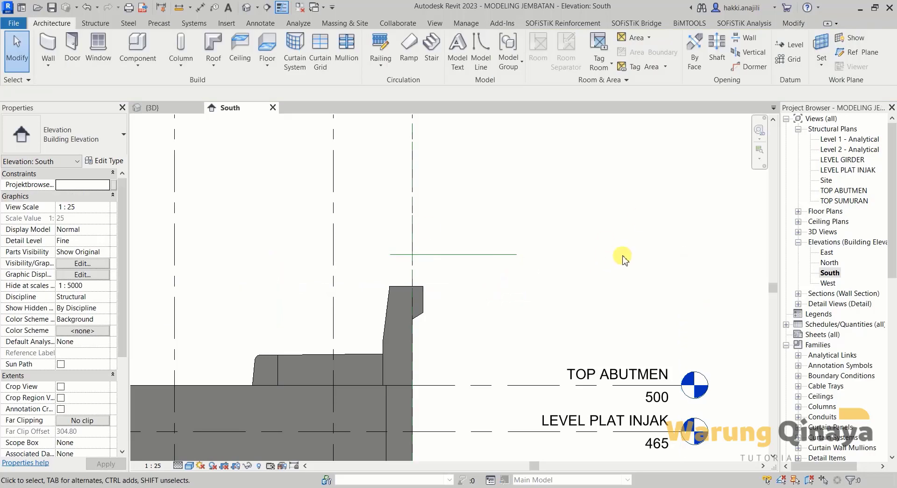
pyautogui.scroll(-2, 622, 258)
# - Place a new level 'cc' at elevation 573 just above the post top, aligned with the other level heads
pyautogui.scroll(1, 643, 196)
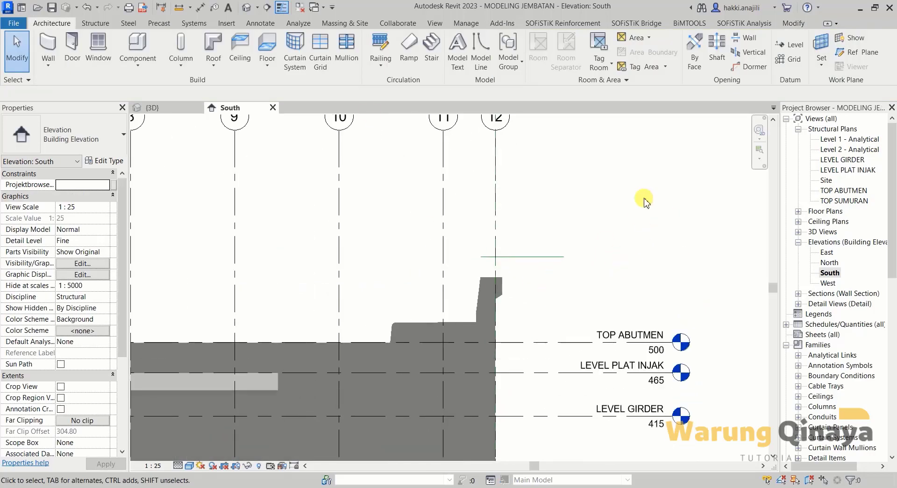
pyautogui.click(95, 23)
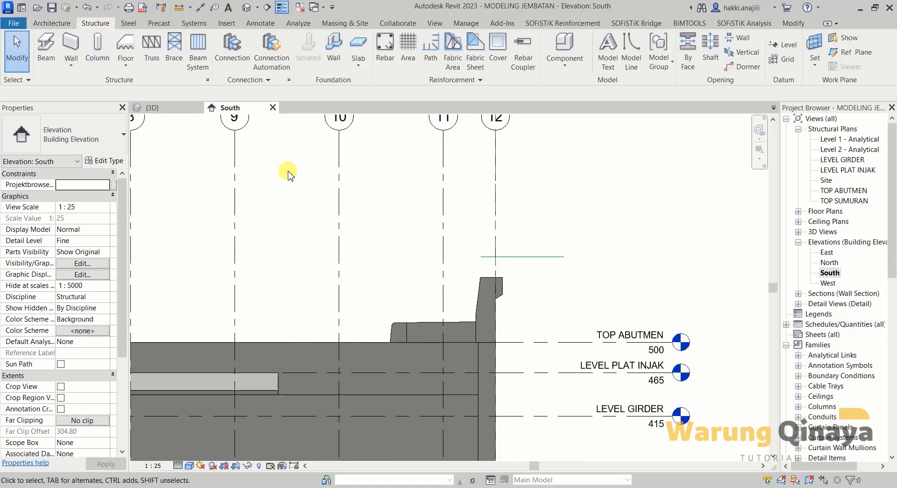
pyautogui.click(788, 45)
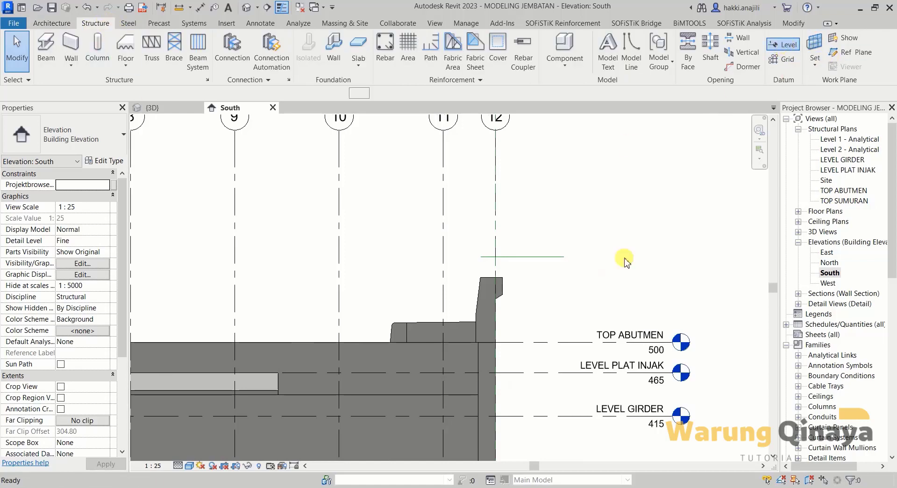
pyautogui.scroll(2, 555, 304)
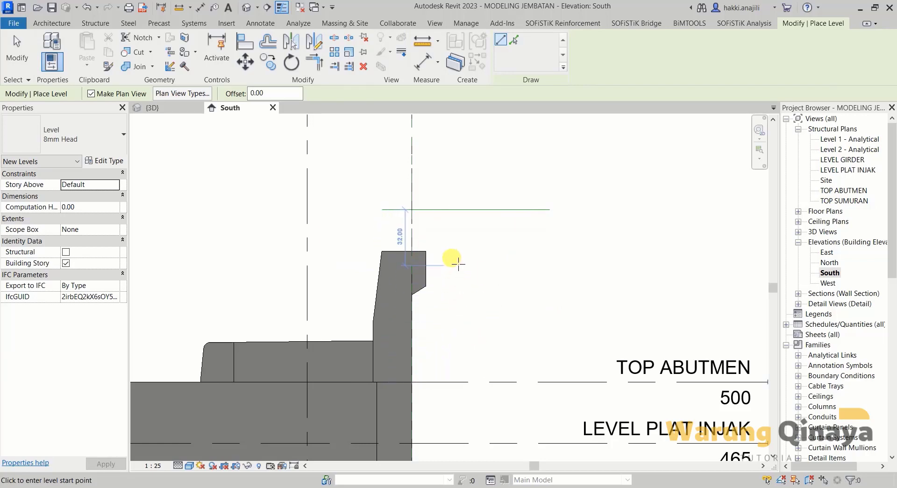
pyautogui.click(456, 255)
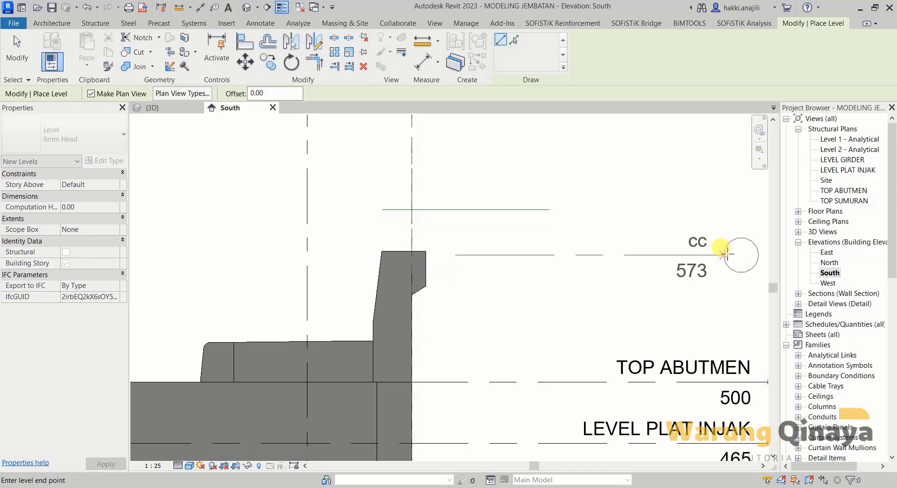
pyautogui.scroll(-3, 479, 257)
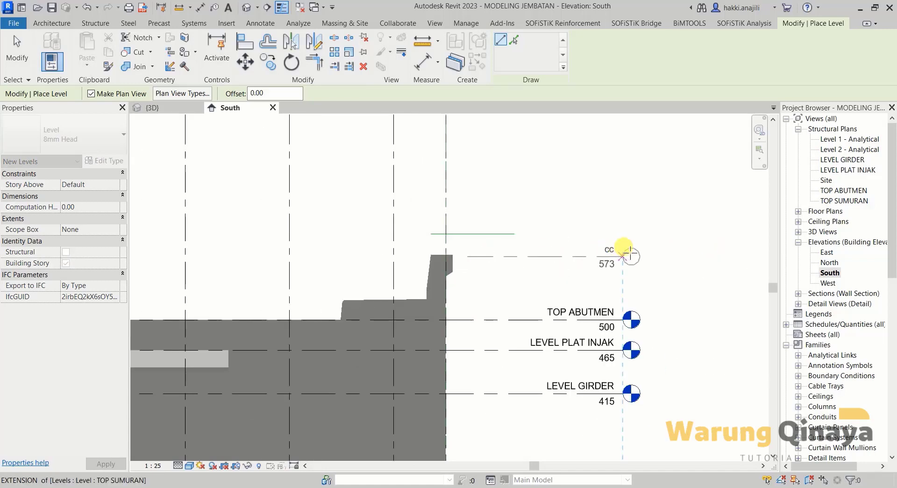
pyautogui.click(627, 256)
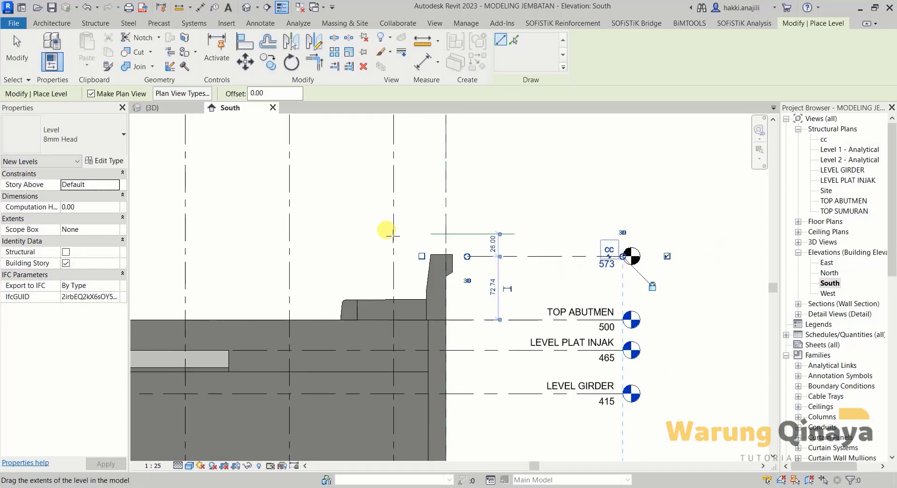
pyautogui.press('Escape')
pyautogui.press('Escape')
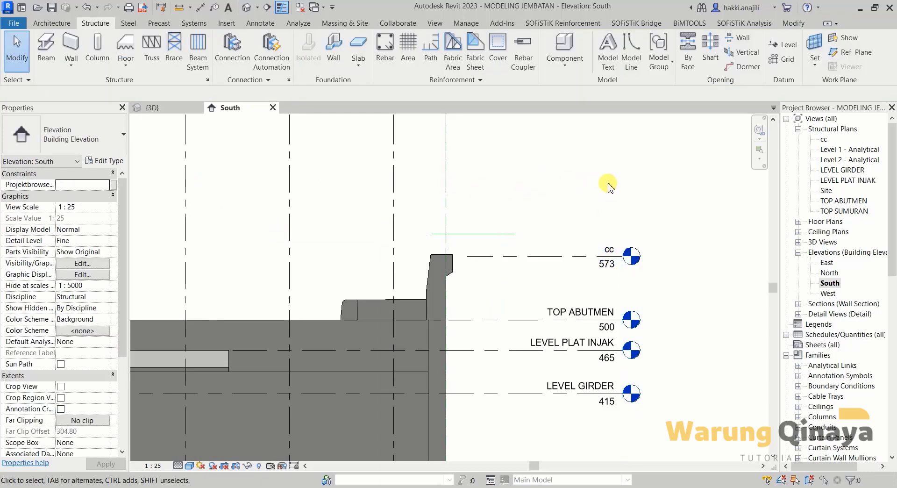
# - Change the cc level's elevation to 575
pyautogui.scroll(1, 495, 277)
pyautogui.scroll(1, 470, 268)
pyautogui.scroll(1, 532, 246)
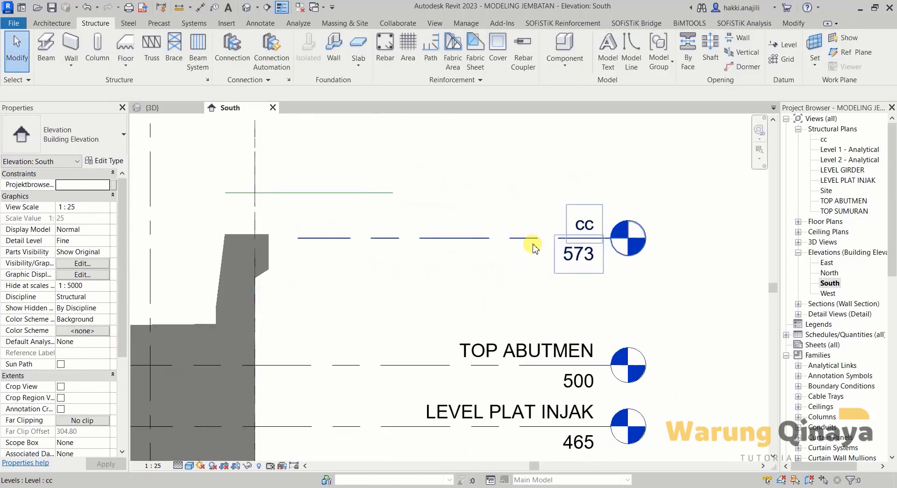
pyautogui.scroll(1, 594, 265)
pyautogui.click(594, 261)
pyautogui.click(597, 260)
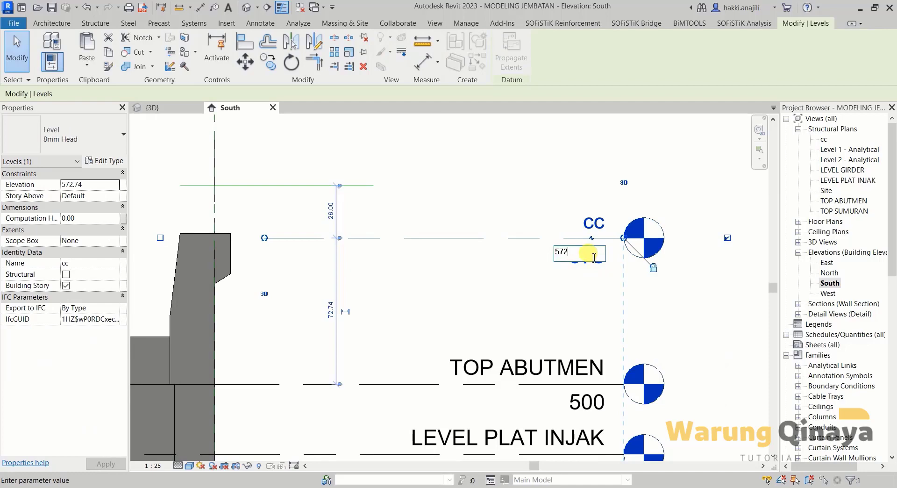
pyautogui.press('Return')
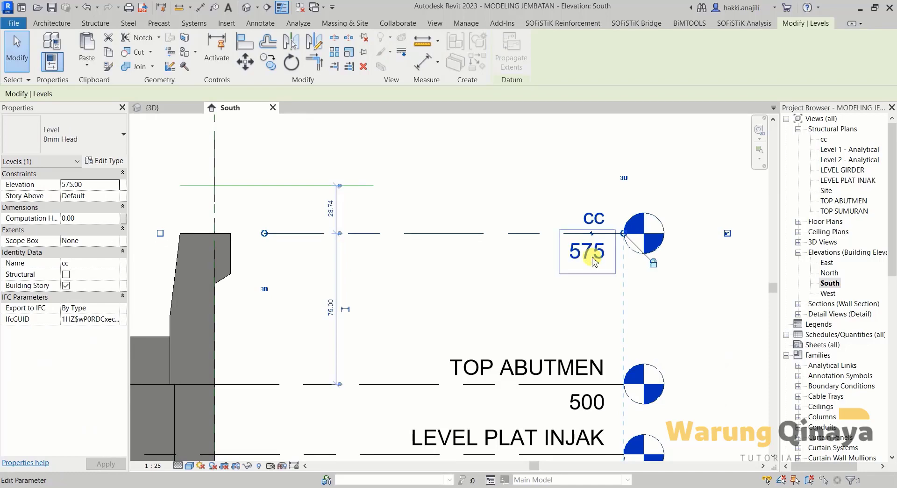
pyautogui.click(536, 192)
# - Extend the cc level line farther to the left
pyautogui.scroll(-2, 595, 260)
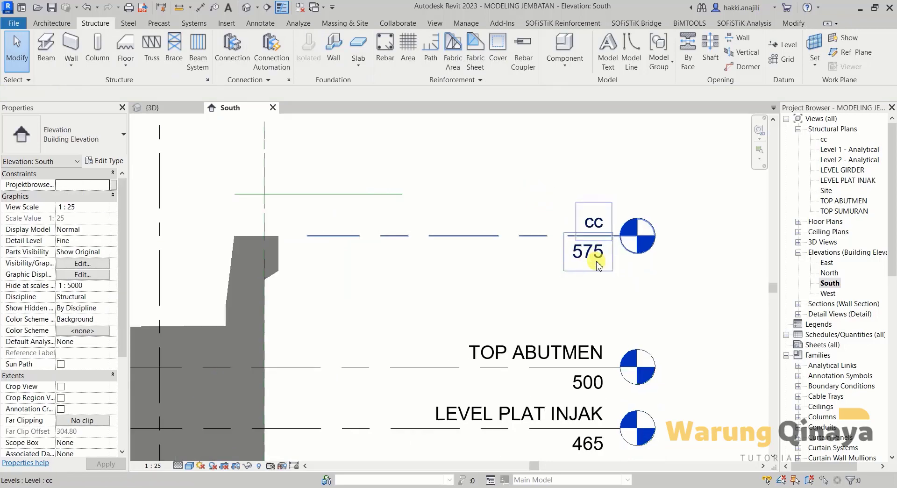
pyautogui.scroll(-1, 500, 254)
pyautogui.click(454, 245)
pyautogui.moveTo(454, 245); pyautogui.dragTo(276, 245)
pyautogui.click(531, 180)
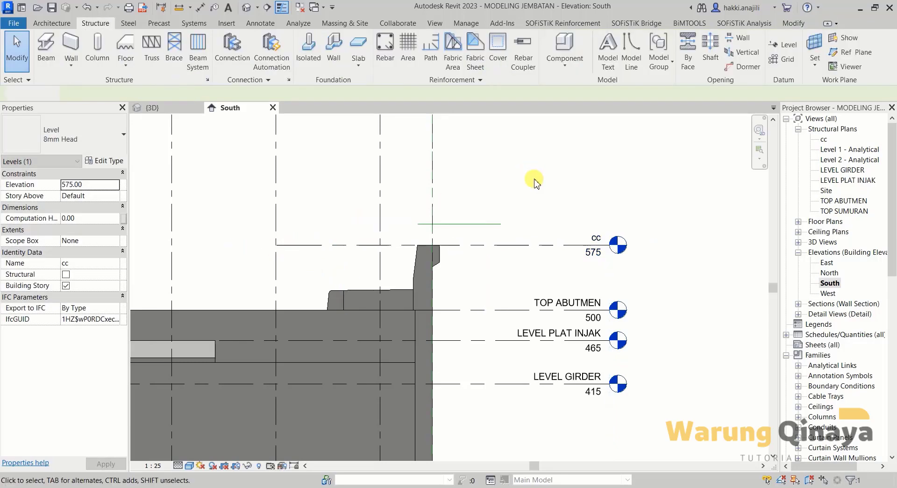
# - Select the cc level and begin renaming it to TOP SANDARAN in Properties
pyautogui.scroll(-2, 615, 277)
pyautogui.scroll(1, 570, 274)
pyautogui.scroll(1, 569, 275)
pyautogui.scroll(2, 570, 275)
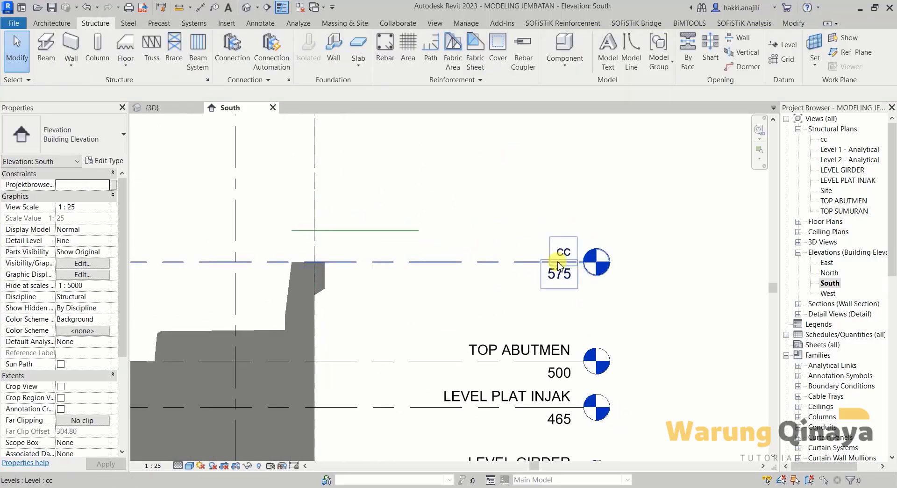
pyautogui.click(560, 253)
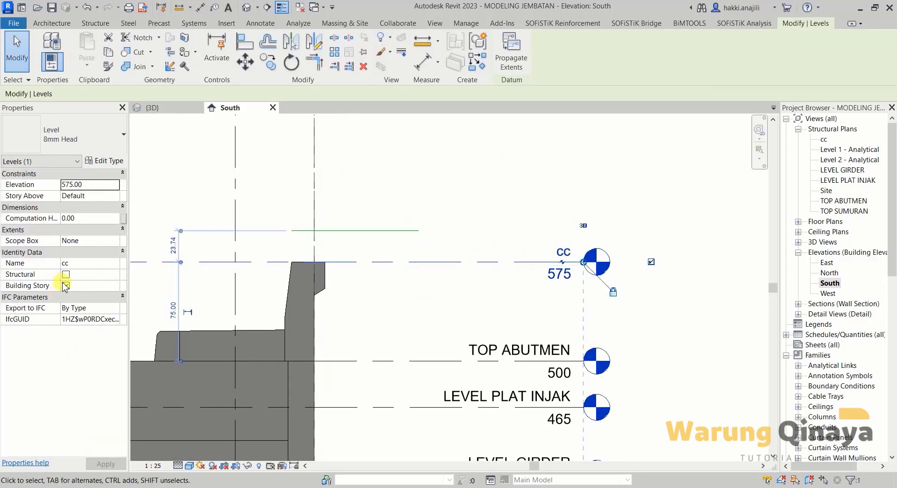
pyautogui.click(83, 264)
pyautogui.write('TOP SANDARAN')
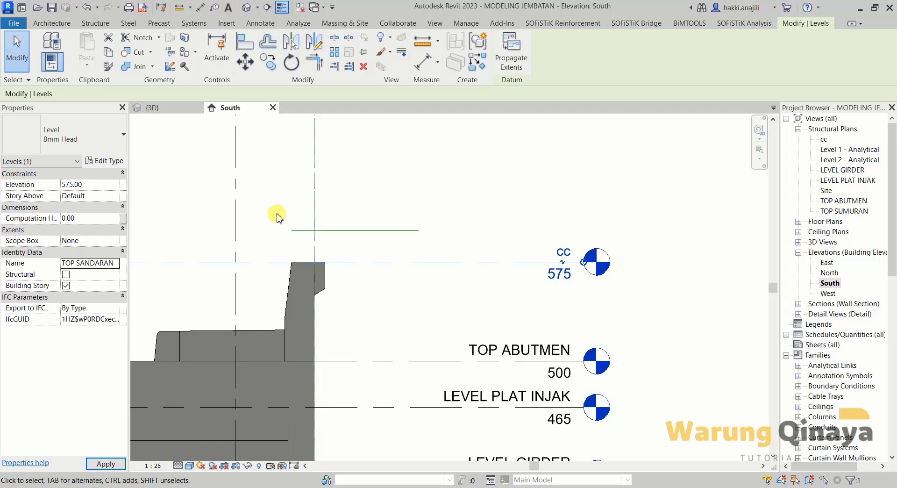
# - Confirm renaming the 575 level and its plan view to TOP SANDARAN
pyautogui.click(359, 184)
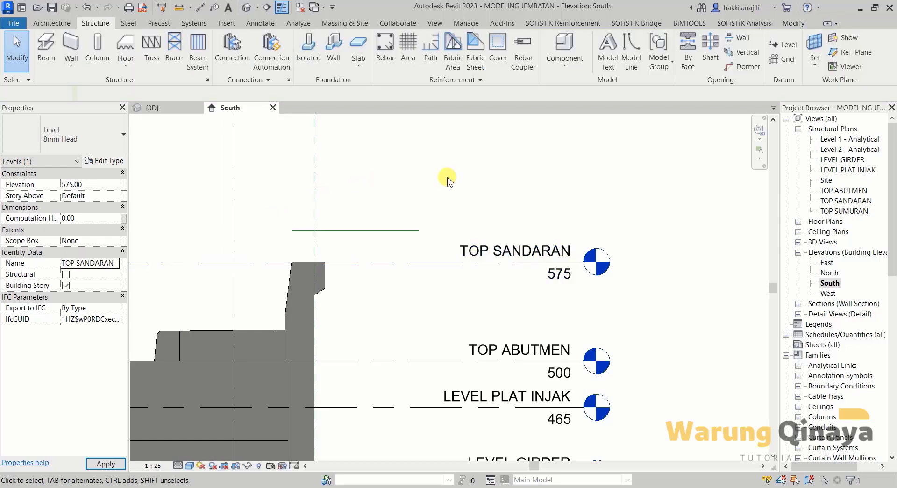
pyautogui.scroll(-3, 616, 212)
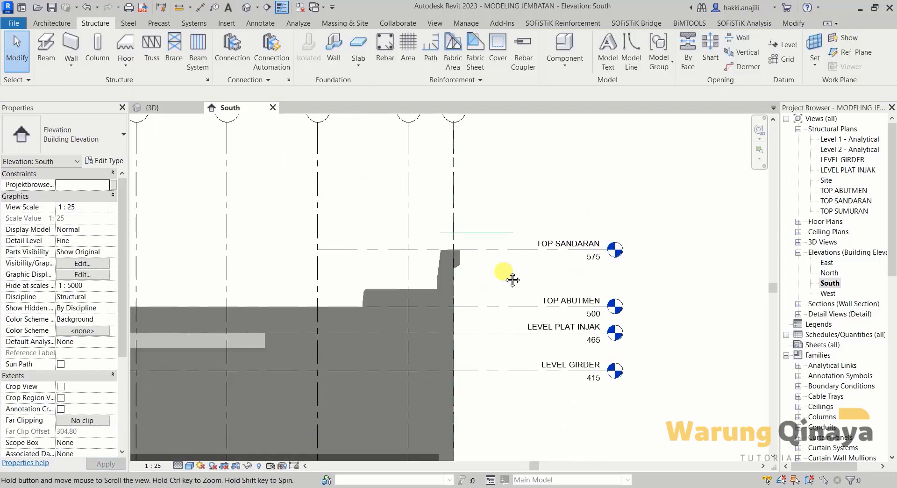
pyautogui.scroll(1, 510, 274)
# - Frame the railing post top in the South elevation and bring up the Insert tools
pyautogui.scroll(1, 522, 302)
pyautogui.scroll(1, 486, 313)
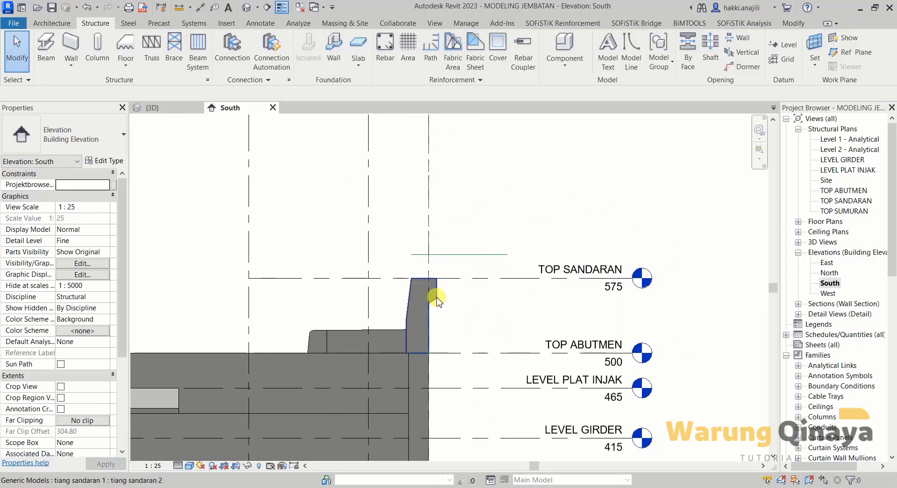
pyautogui.scroll(1, 426, 296)
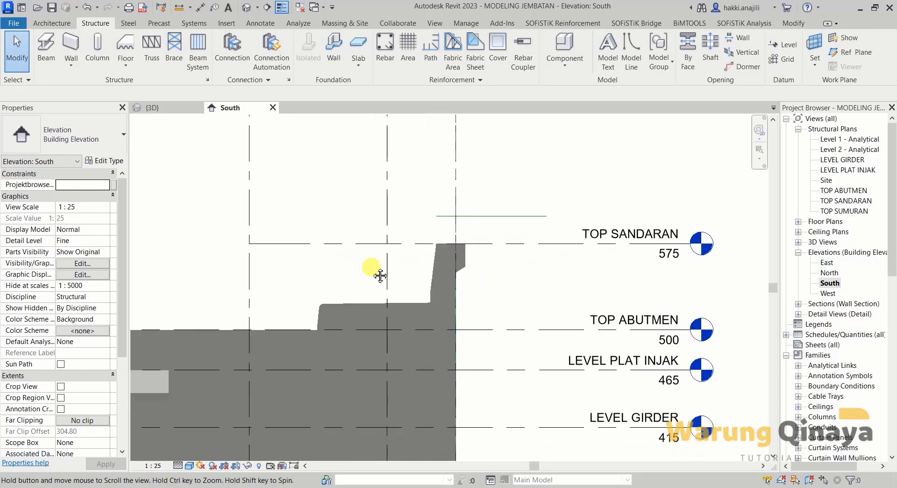
pyautogui.moveTo(370, 256); pyautogui.dragTo(372, 269, button='middle')
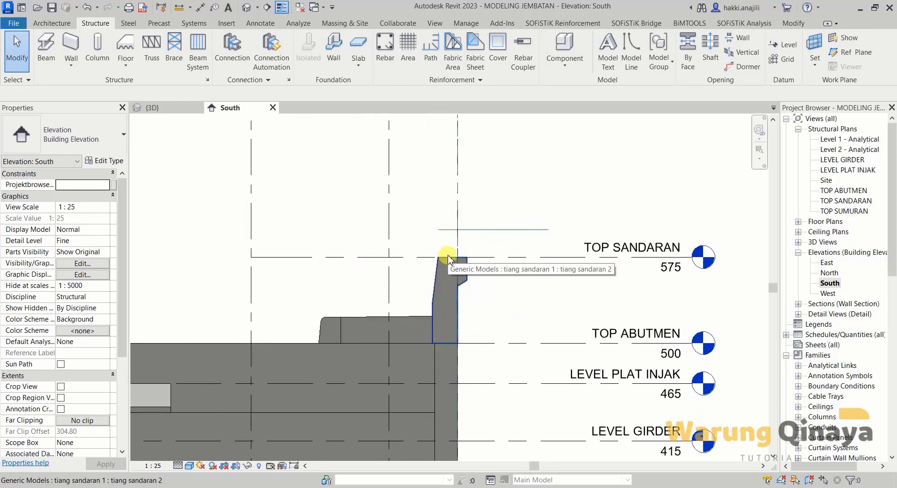
pyautogui.moveTo(444, 254); pyautogui.dragTo(457, 271, button='middle')
pyautogui.moveTo(510, 297); pyautogui.dragTo(514, 282, button='middle')
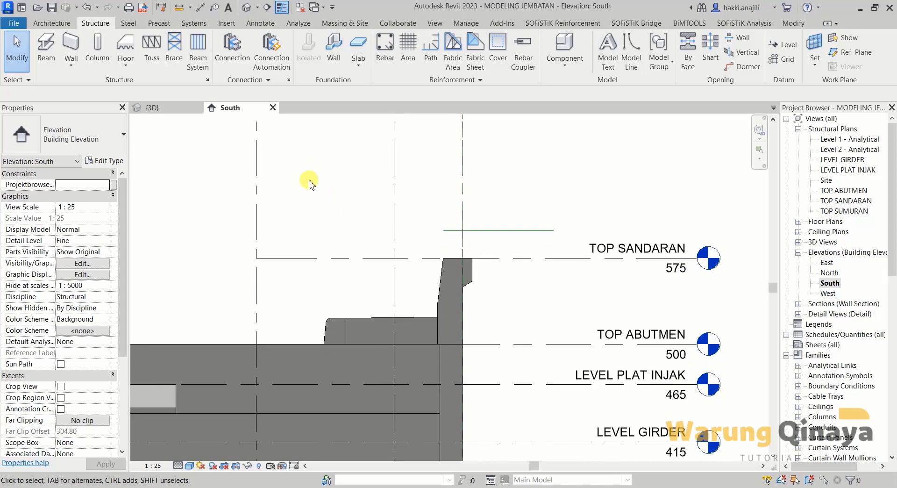
pyautogui.click(227, 23)
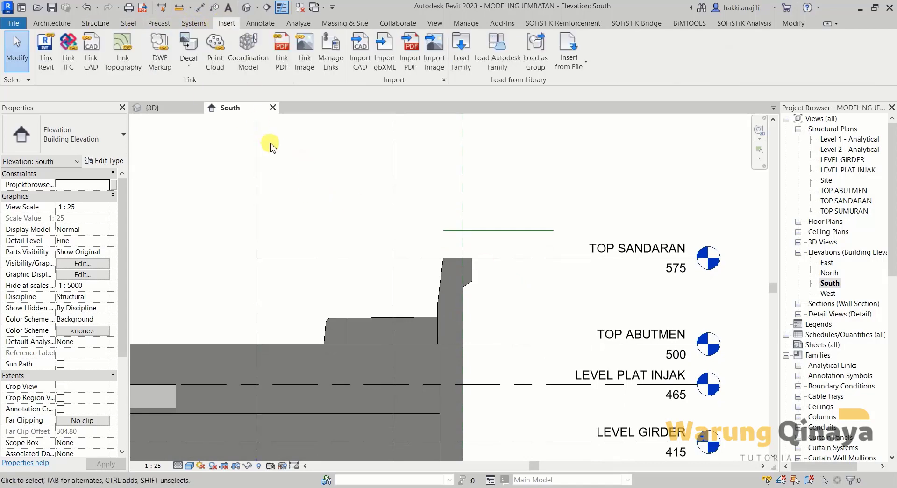
# - Browse to the TUTORIAL JEMBATAN folder and choose DETAIL TIANG SANDARAN.dwg for import
pyautogui.click(364, 57)
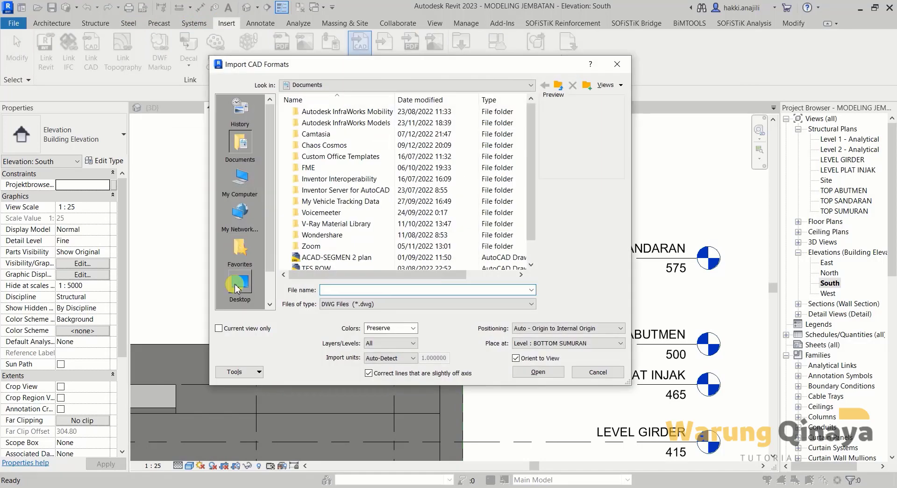
pyautogui.click(239, 280)
pyautogui.doubleClick(323, 170)
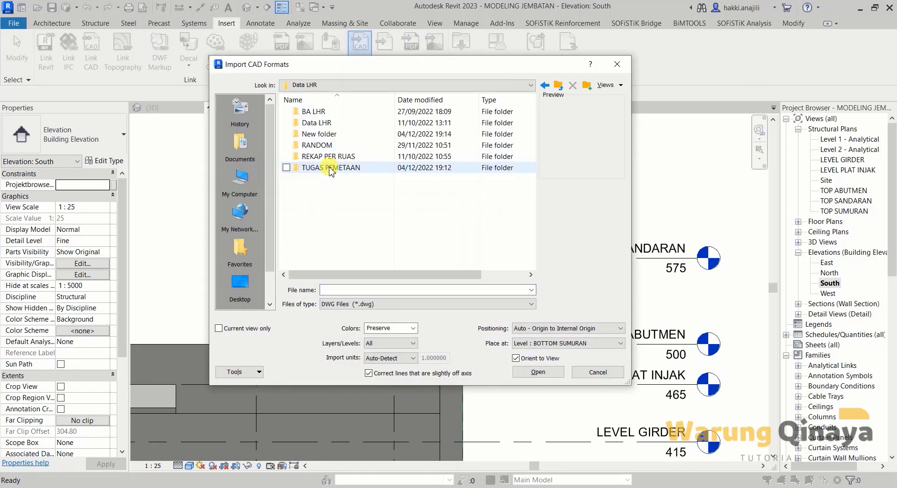
pyautogui.doubleClick(312, 145)
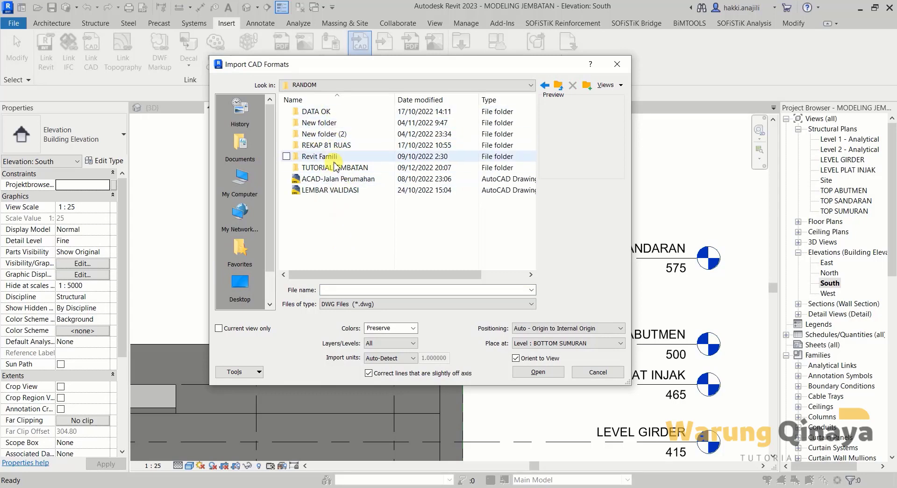
pyautogui.click(330, 147)
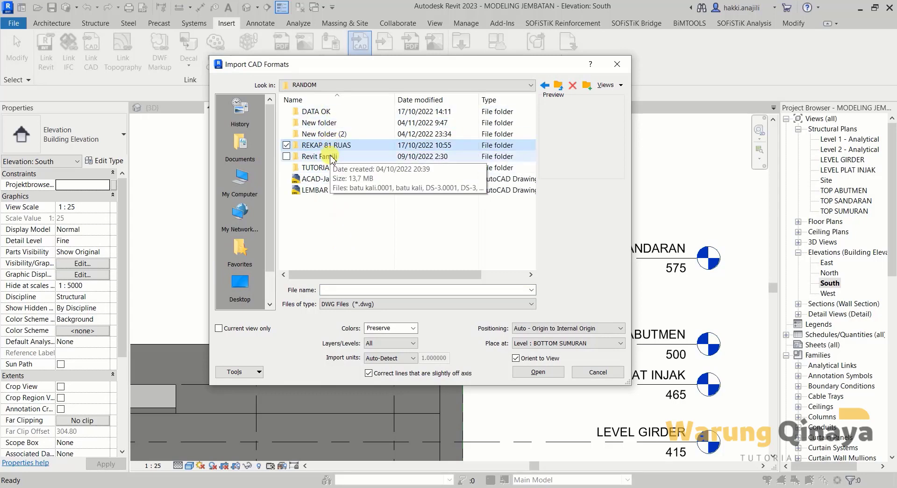
pyautogui.doubleClick(329, 168)
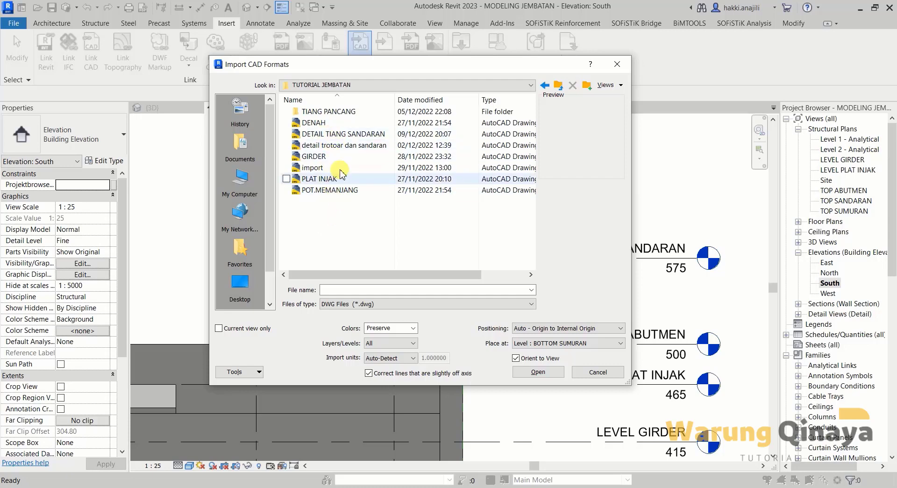
pyautogui.click(341, 134)
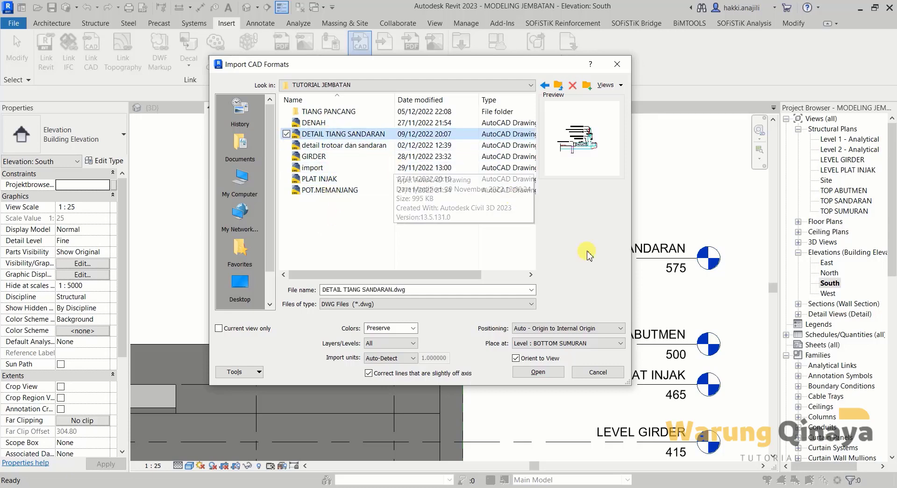
# - Import the drawing positioned Center to Center in centimeter units
pyautogui.click(567, 328)
pyautogui.click(560, 343)
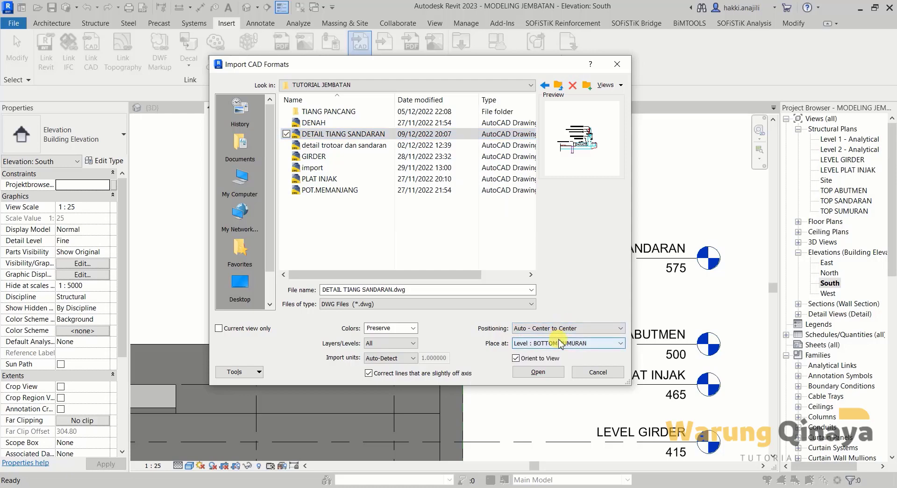
pyautogui.click(397, 358)
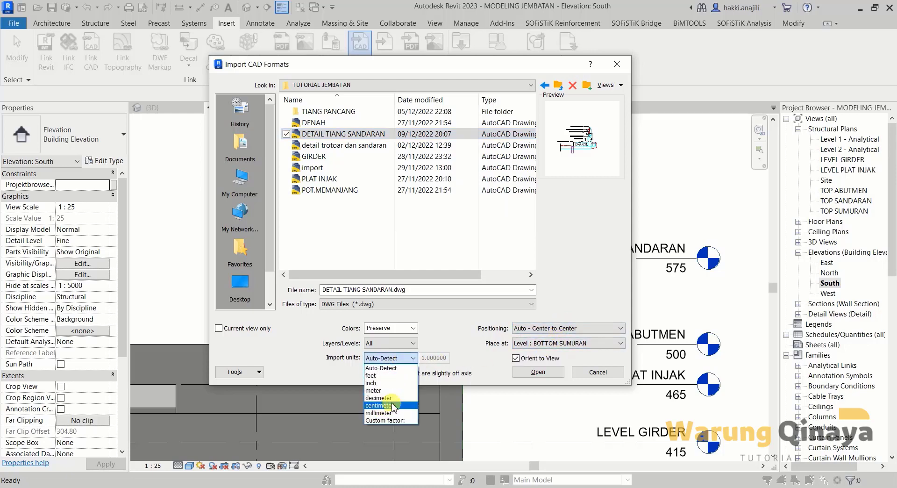
pyautogui.click(391, 405)
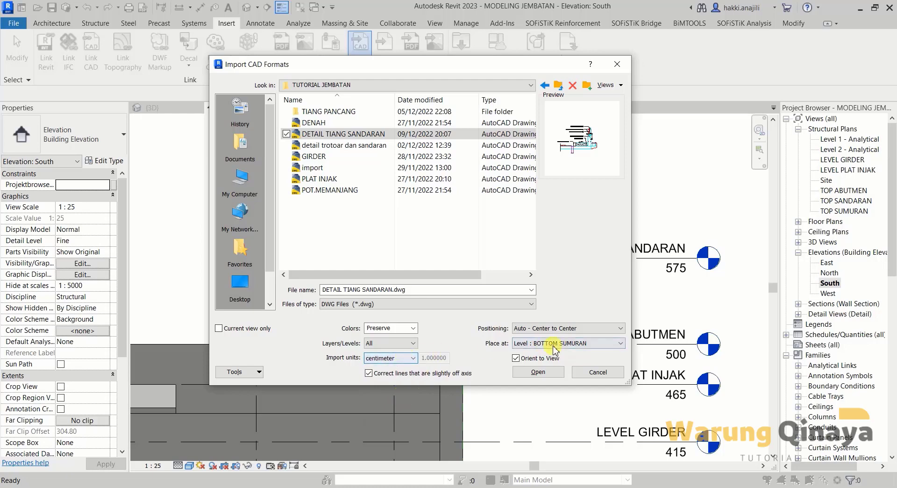
pyautogui.click(535, 373)
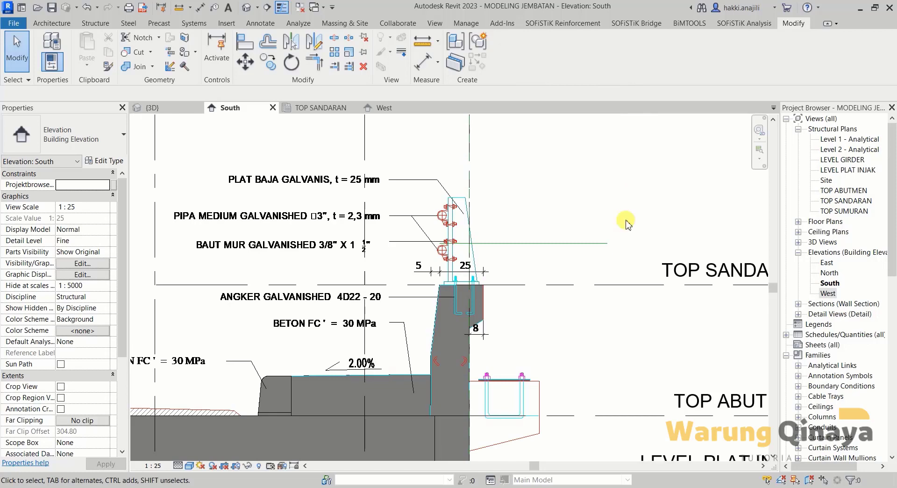
# - Zoom in on the imported base plate detail above the abutment
pyautogui.scroll(2, 456, 300)
pyautogui.scroll(2, 484, 279)
pyautogui.scroll(3, 483, 279)
pyautogui.scroll(1, 470, 276)
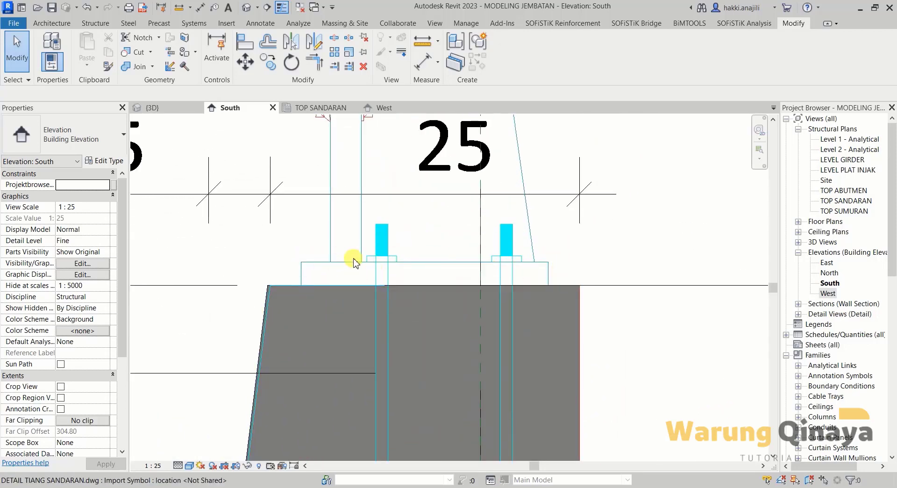
pyautogui.moveTo(363, 282); pyautogui.dragTo(364, 291, button='middle')
pyautogui.scroll(-1, 401, 275)
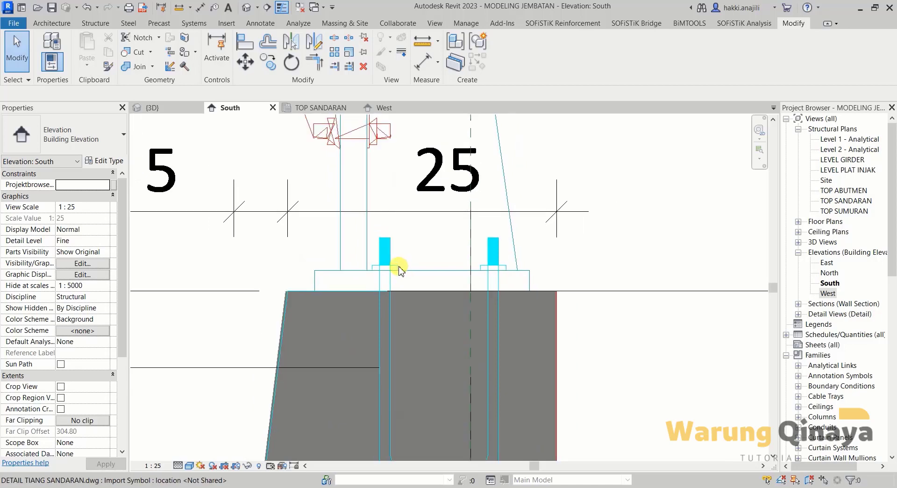
pyautogui.scroll(-1, 401, 266)
pyautogui.scroll(1, 406, 248)
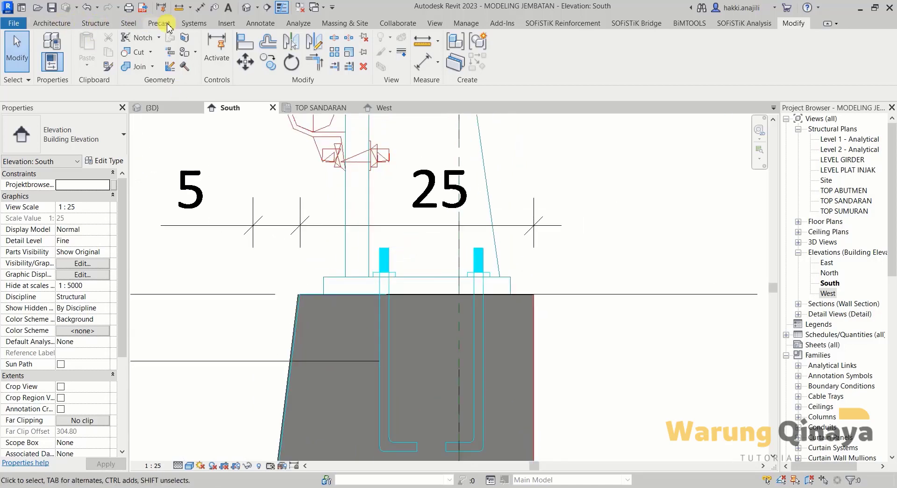
# - Check the base plate width reads 20 with an aligned dimension, then cancel it
pyautogui.click(260, 22)
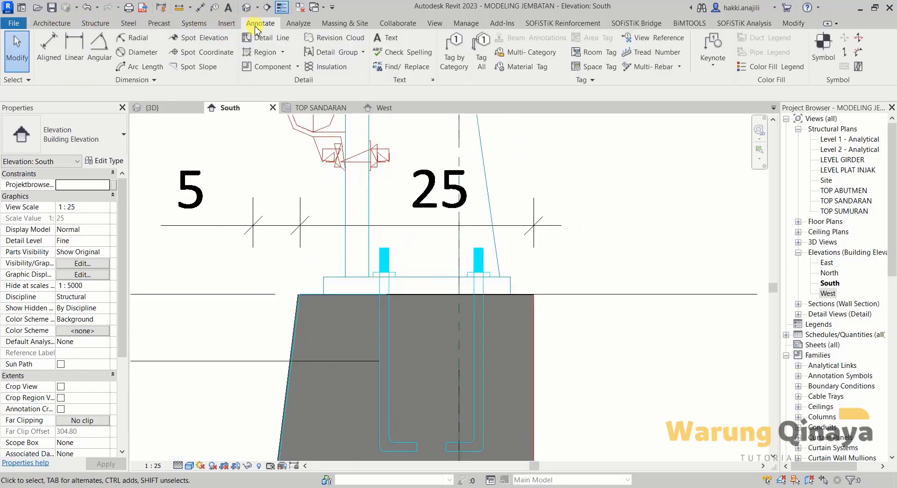
pyautogui.click(48, 49)
pyautogui.click(324, 287)
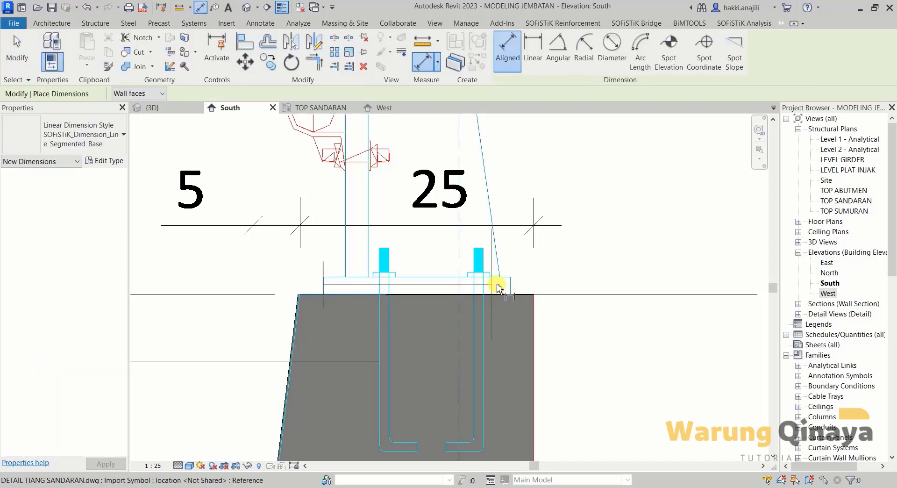
pyautogui.click(510, 283)
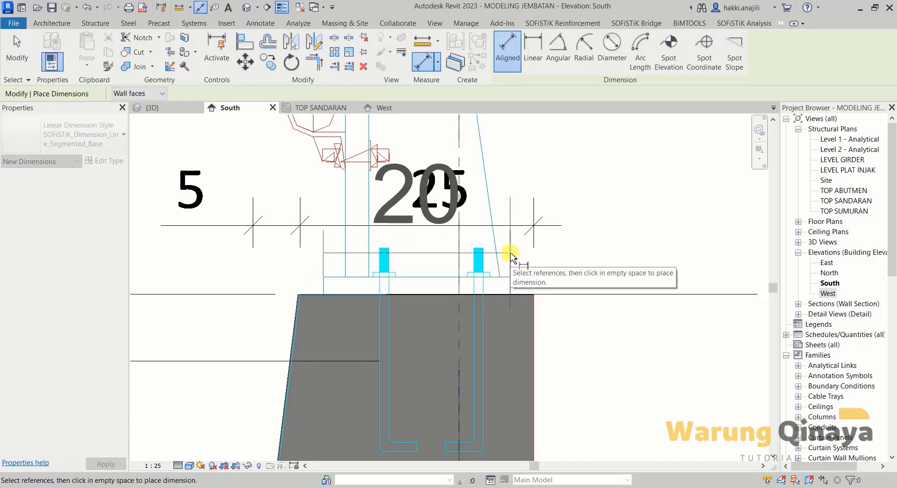
pyautogui.press('Escape')
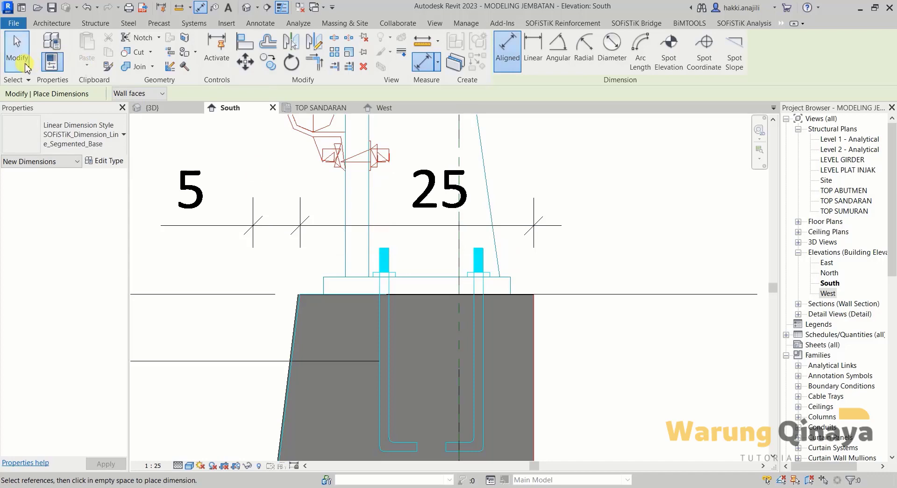
pyautogui.click(16, 49)
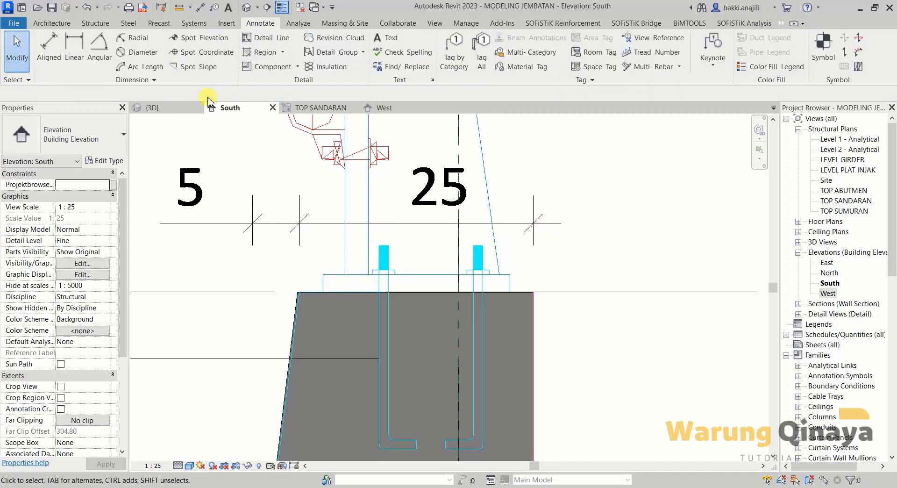
pyautogui.click(92, 23)
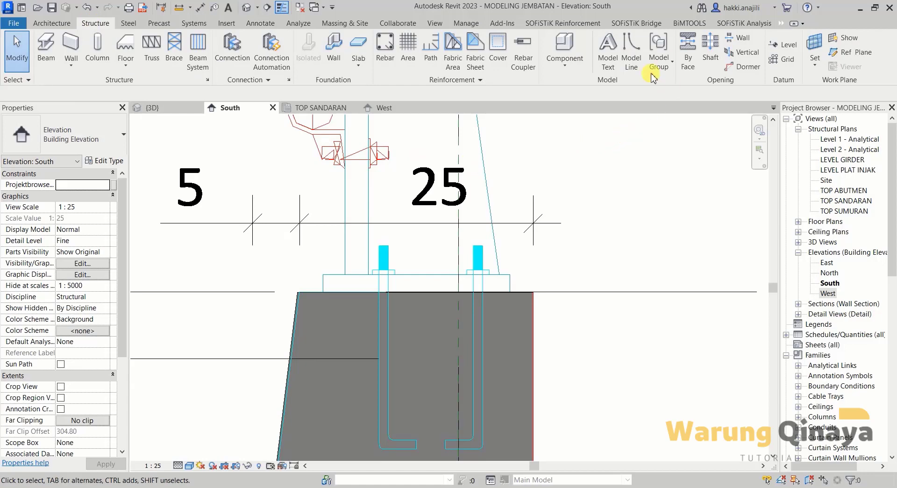
# - Start an in-place Generic Models component named BASE PLATEE
pyautogui.click(575, 69)
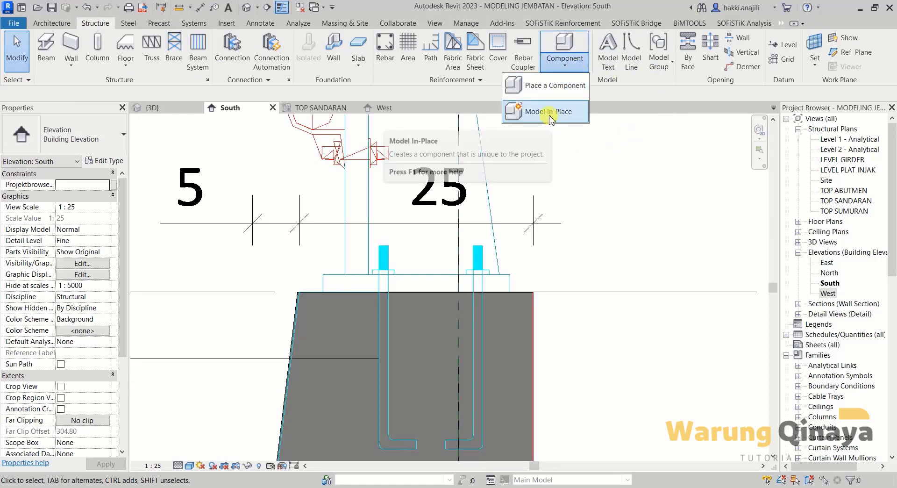
pyautogui.click(551, 118)
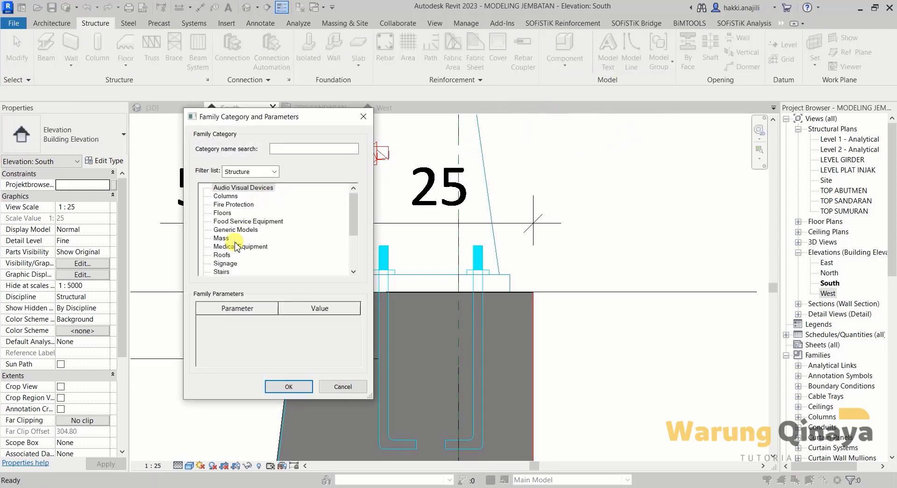
pyautogui.click(253, 232)
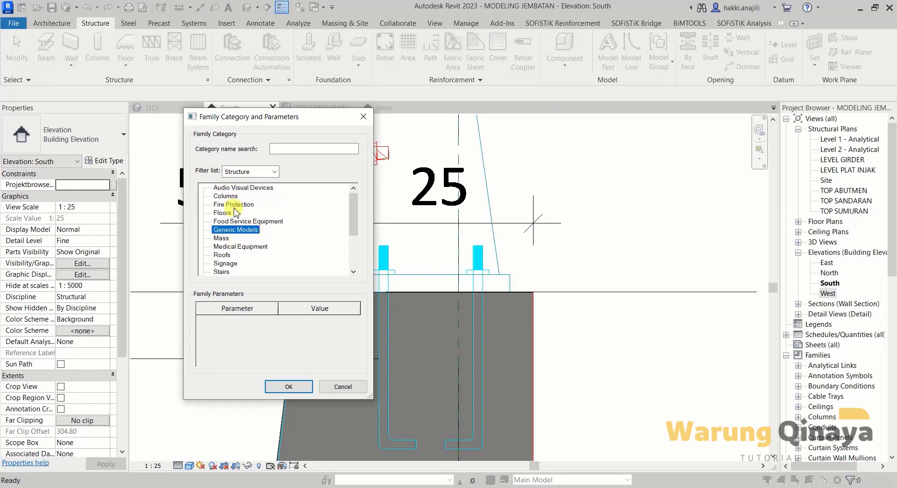
pyautogui.click(289, 386)
pyautogui.write('BASE PLATEE')
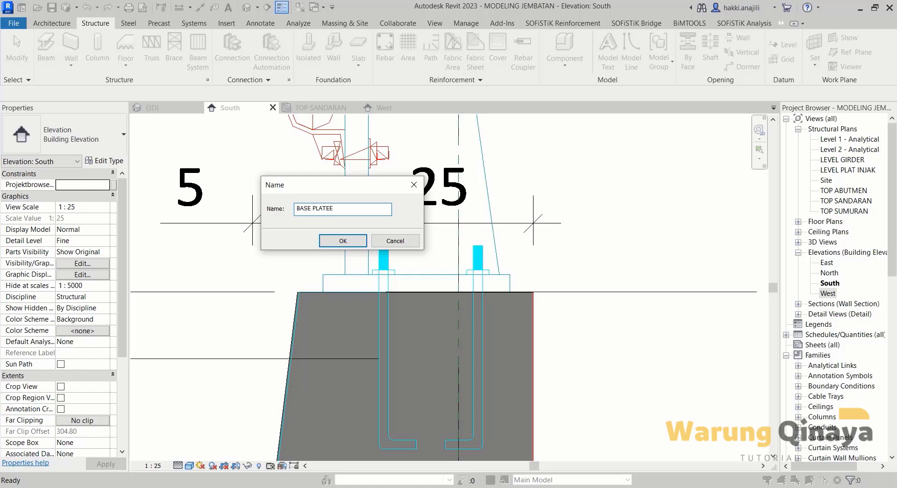
pyautogui.click(341, 241)
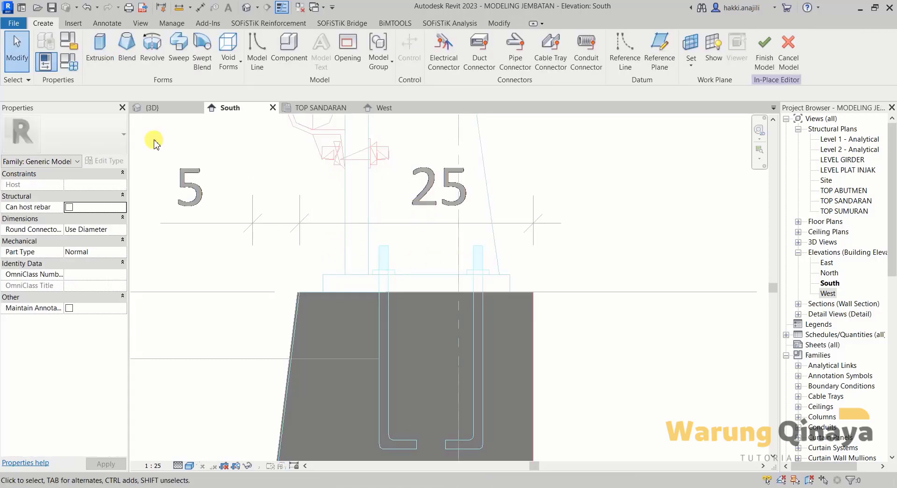
# - Start an extrusion with its work plane set to Grid : A
pyautogui.click(100, 47)
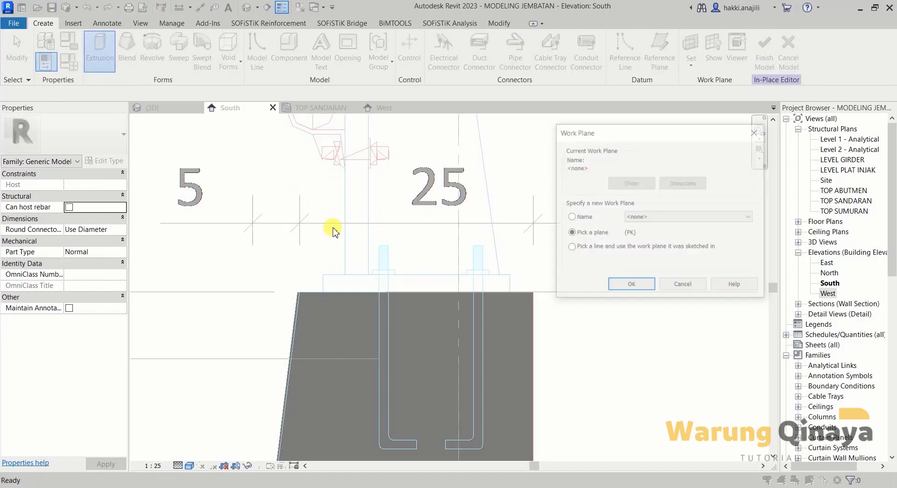
pyautogui.click(664, 217)
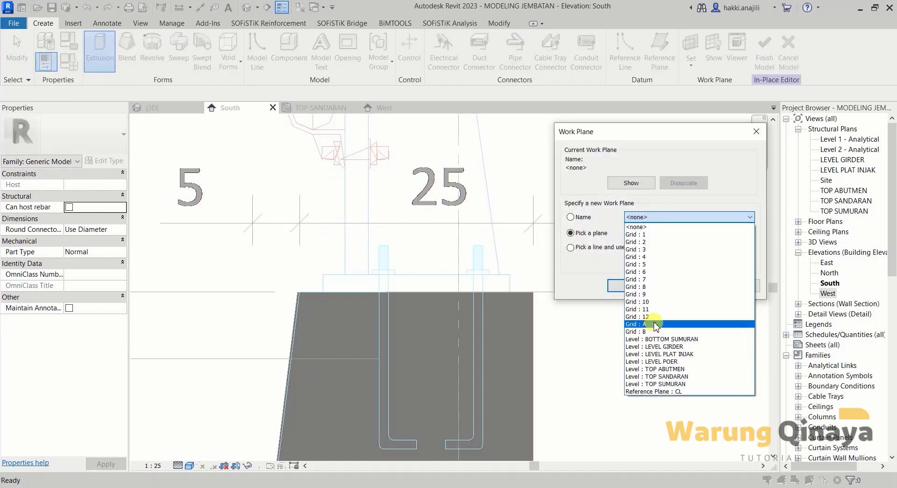
pyautogui.click(659, 322)
pyautogui.click(634, 288)
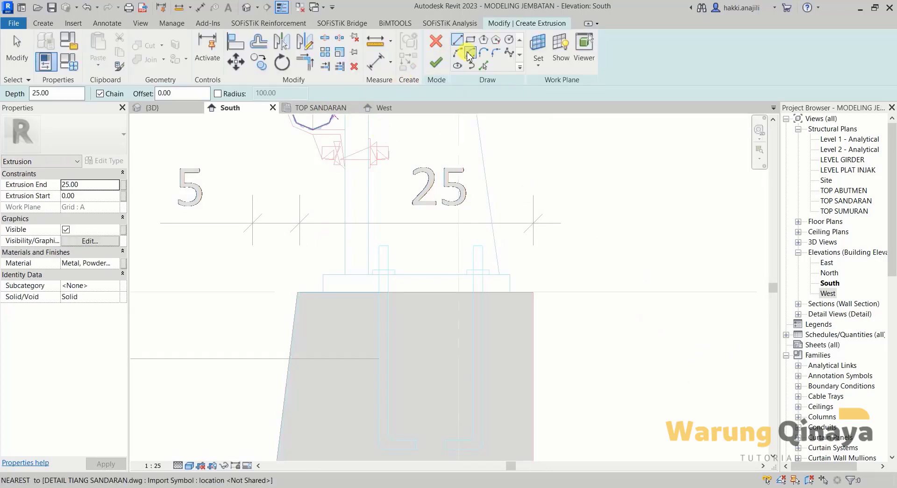
# - Sketch a 20 × 1.88 rectangle over the plate outline, extrude depth 25, and finish the model
pyautogui.click(469, 54)
pyautogui.click(472, 46)
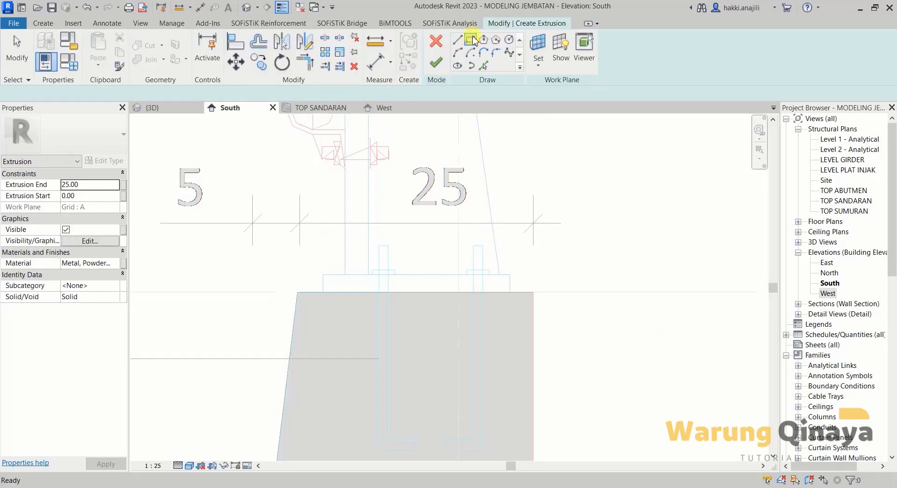
pyautogui.scroll(2, 392, 291)
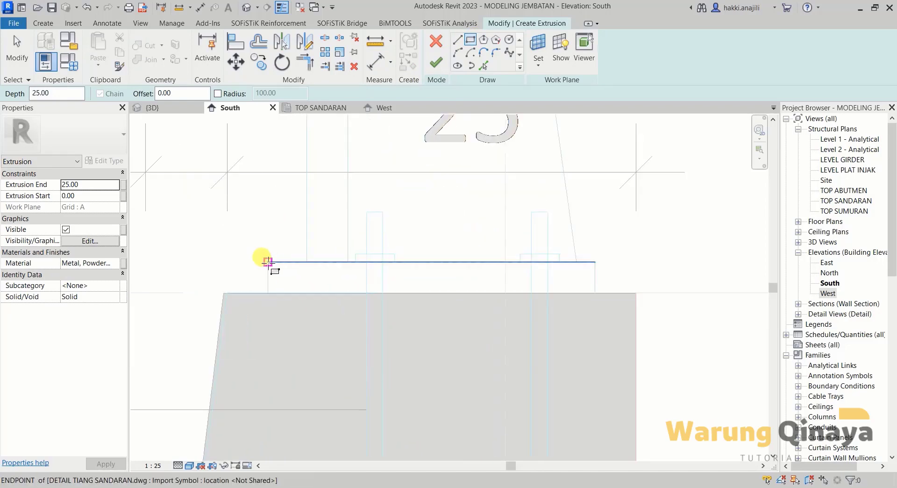
pyautogui.click(268, 262)
pyautogui.click(595, 292)
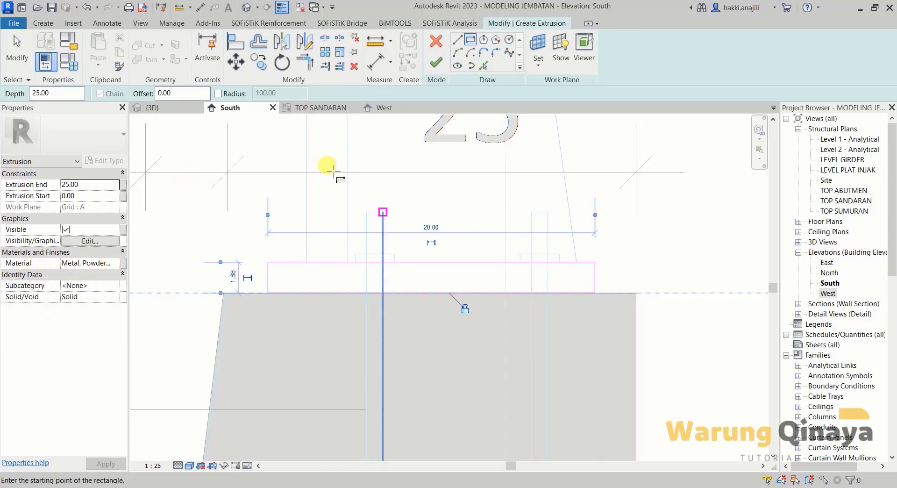
pyautogui.click(17, 60)
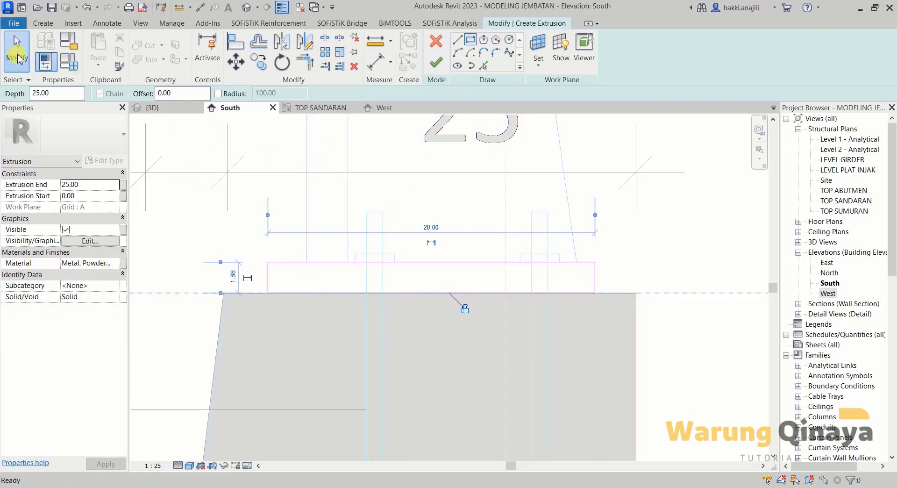
pyautogui.click(438, 66)
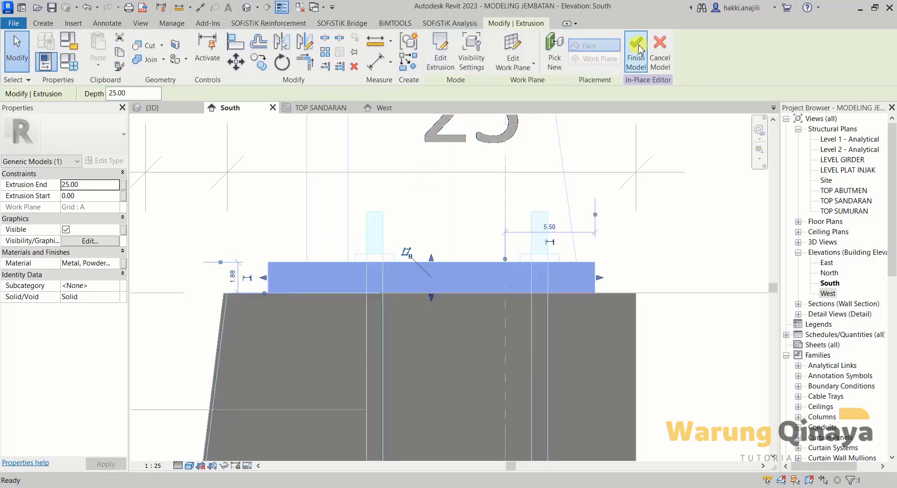
pyautogui.click(639, 49)
# - Bring up the TOP SANDARAN structural plan view
pyautogui.scroll(-2, 351, 377)
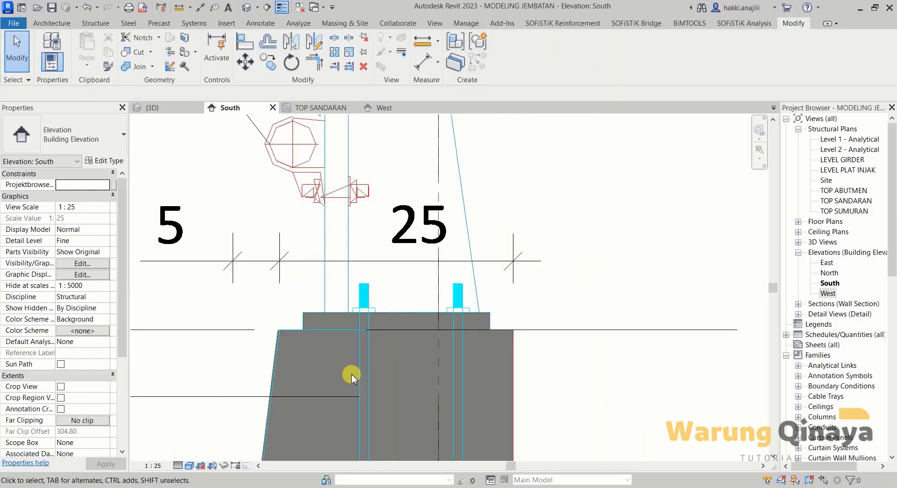
pyautogui.scroll(-1, 350, 376)
pyautogui.scroll(1, 380, 337)
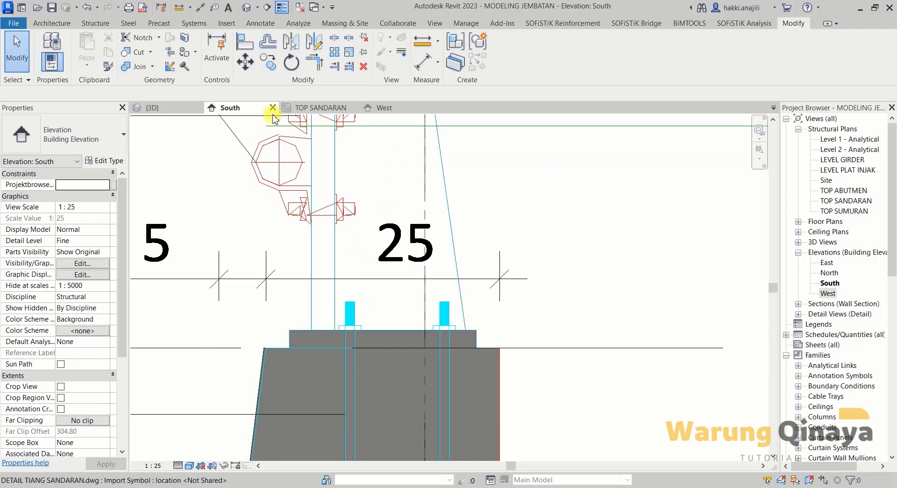
pyautogui.click(306, 108)
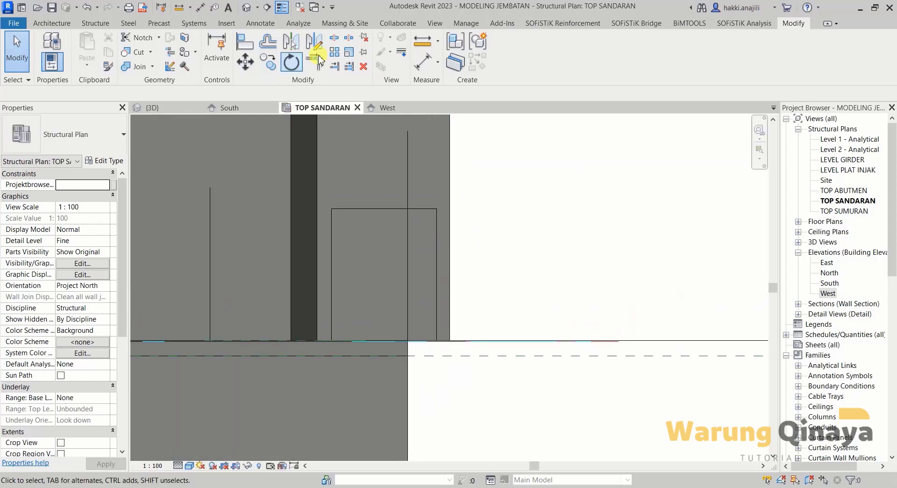
# - Try an aligned dimension to the base plate's top edge, cancel it, and pan the plan
pyautogui.click(435, 70)
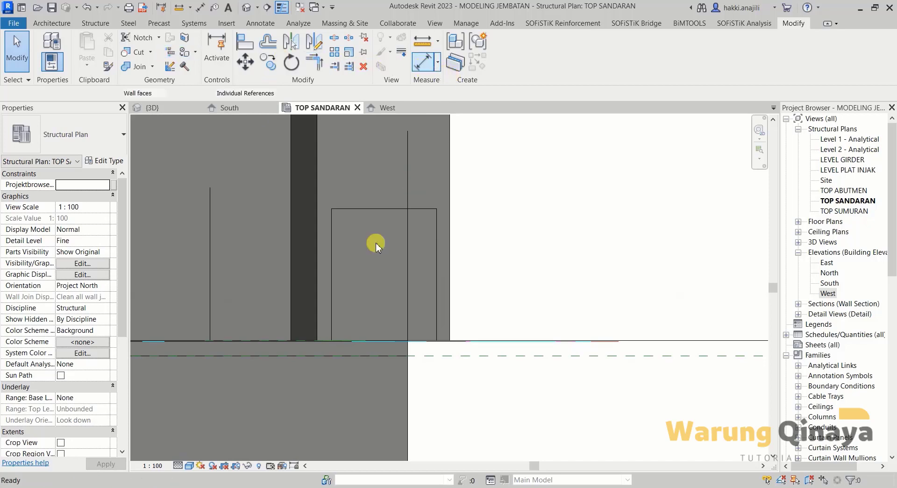
pyautogui.click(357, 339)
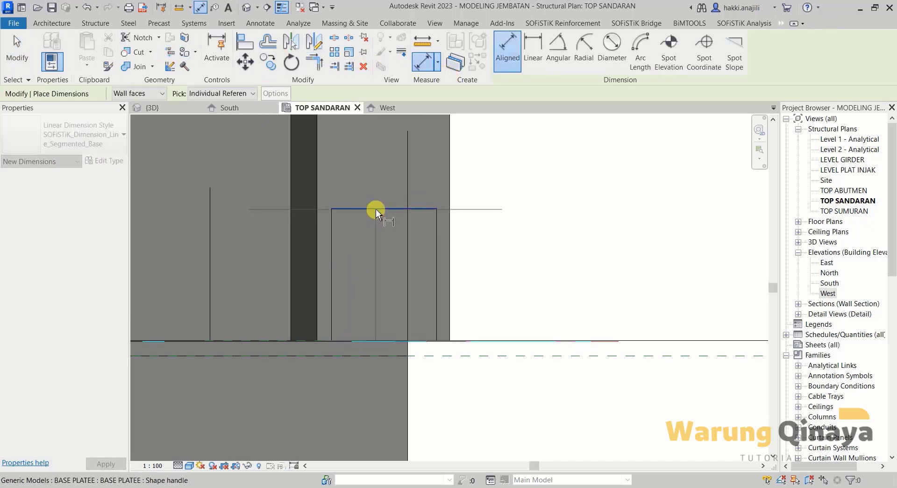
pyautogui.click(375, 209)
pyautogui.press('Escape')
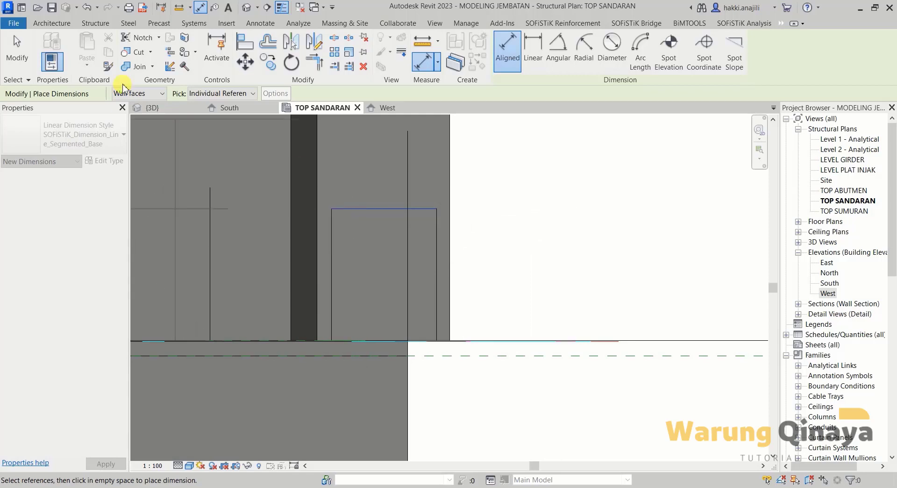
pyautogui.press('Escape')
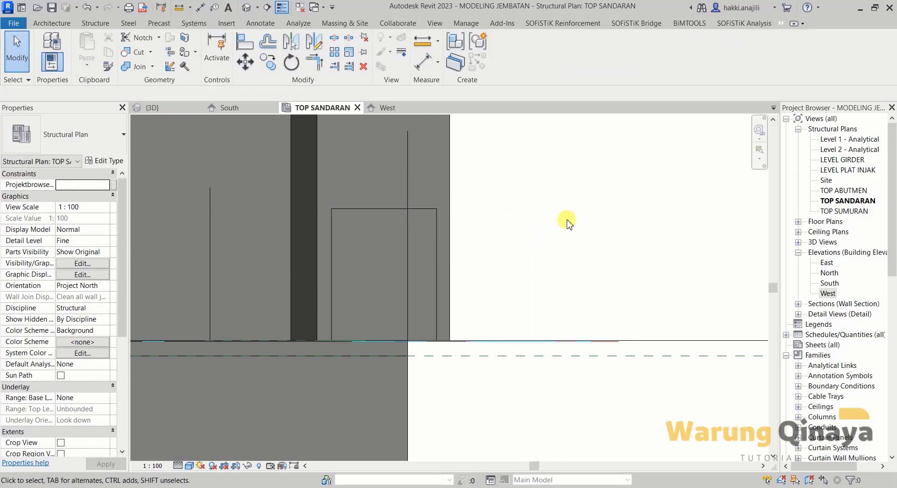
pyautogui.moveTo(420, 240); pyautogui.dragTo(424, 250, button='middle')
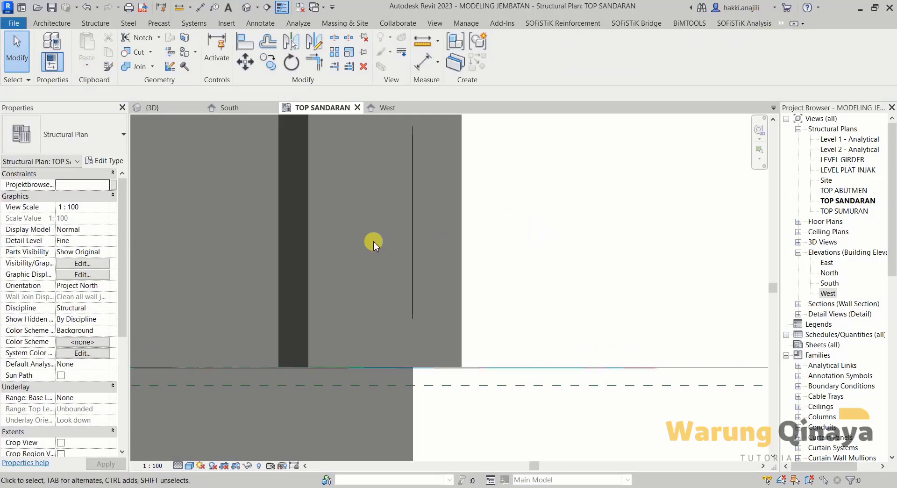
# - Draw a model helper line along the base plate's top edge
pyautogui.click(94, 23)
pyautogui.click(631, 49)
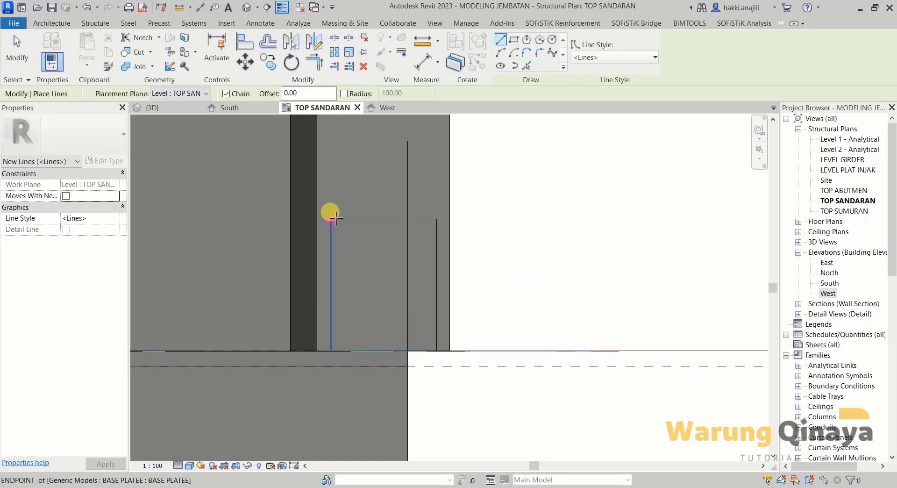
pyautogui.click(331, 218)
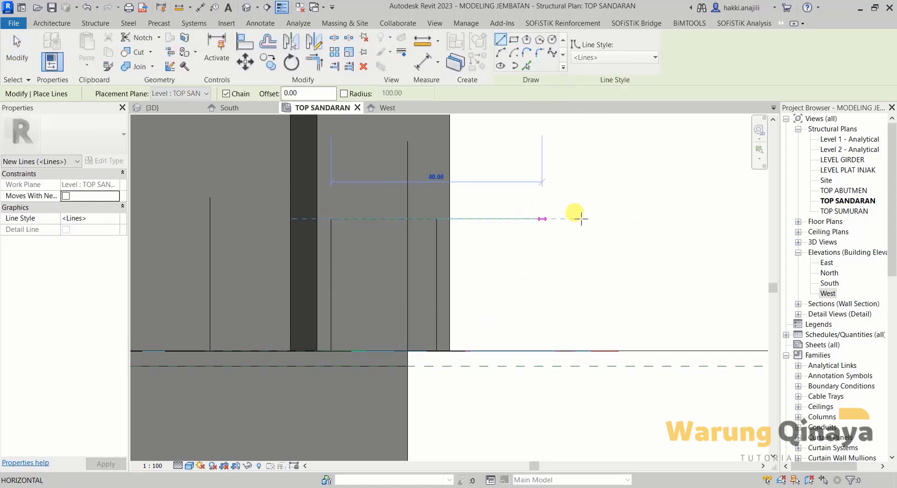
pyautogui.click(15, 56)
# - Copy the helper line 5 downward and delete the original line
pyautogui.click(507, 218)
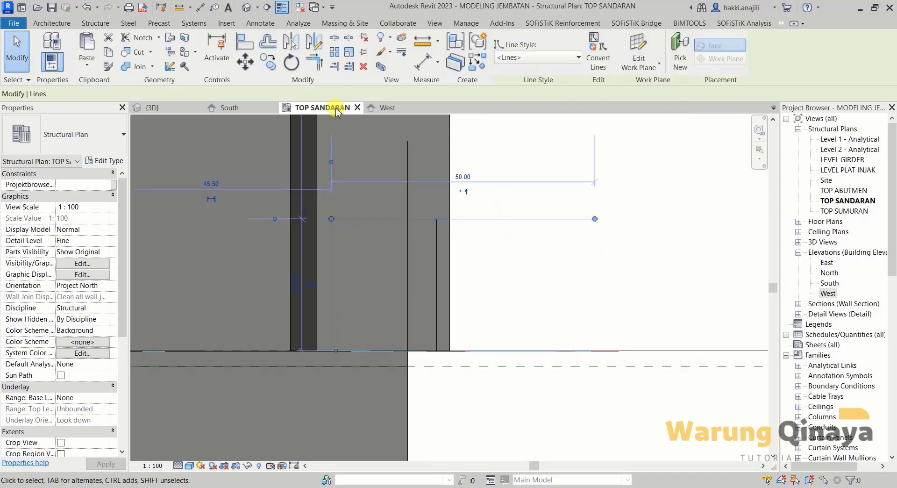
pyautogui.click(268, 62)
pyautogui.click(518, 218)
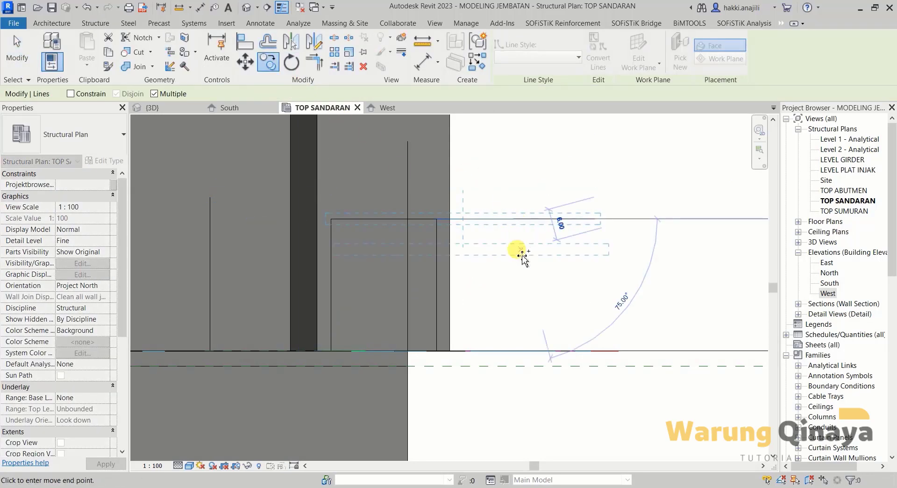
pyautogui.write('5')
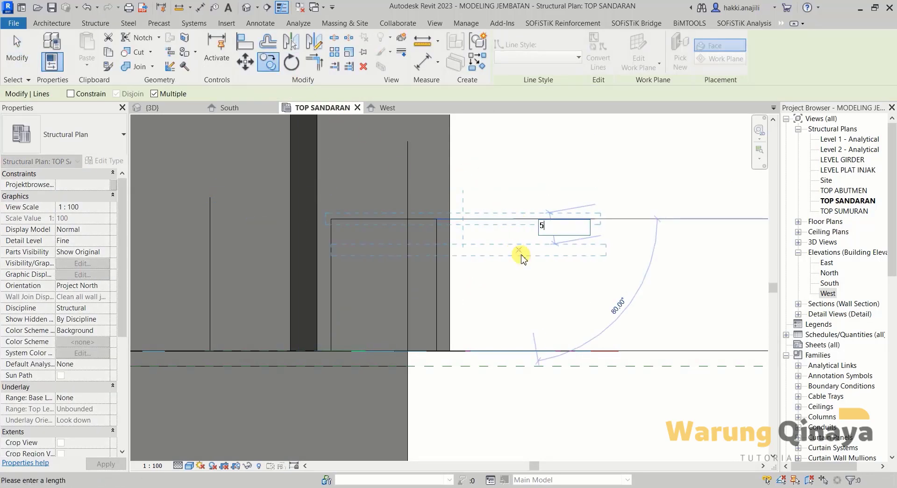
pyautogui.press('Return')
pyautogui.press('Escape')
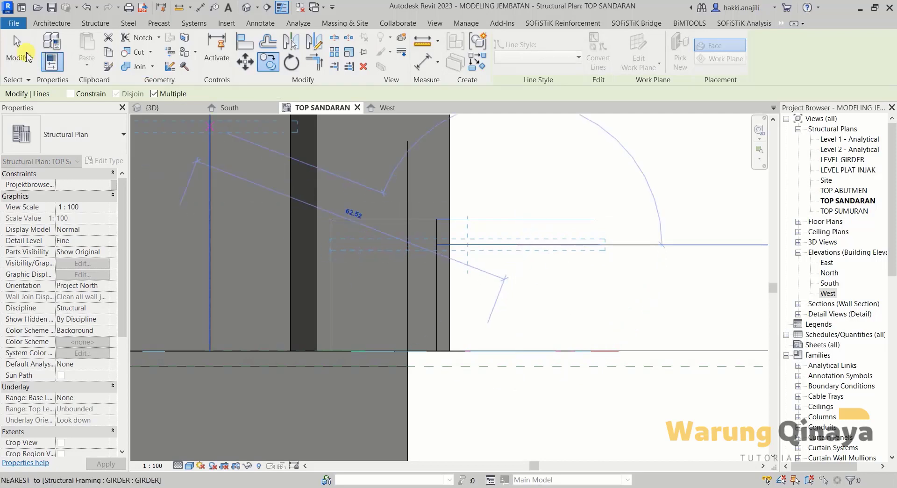
pyautogui.press('Escape')
pyautogui.click(481, 219)
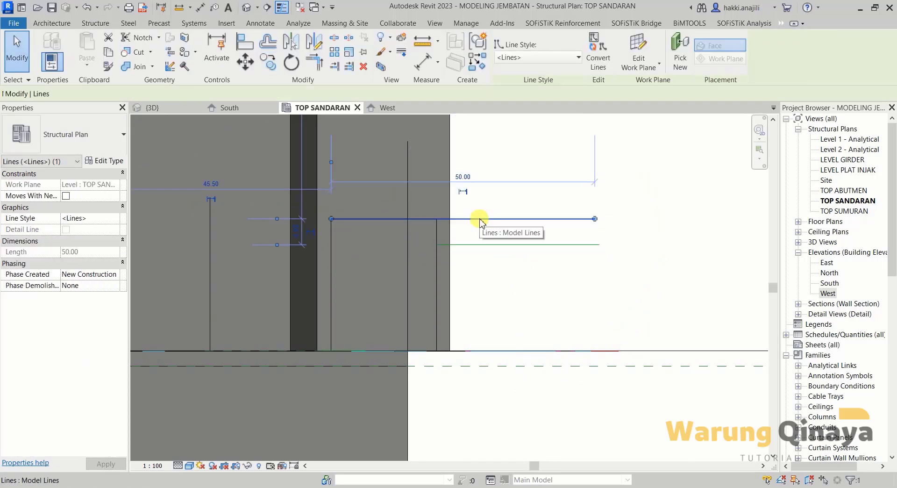
pyautogui.press('Delete')
# - Drag the base plate's top edge down onto the copied helper line
pyautogui.click(436, 268)
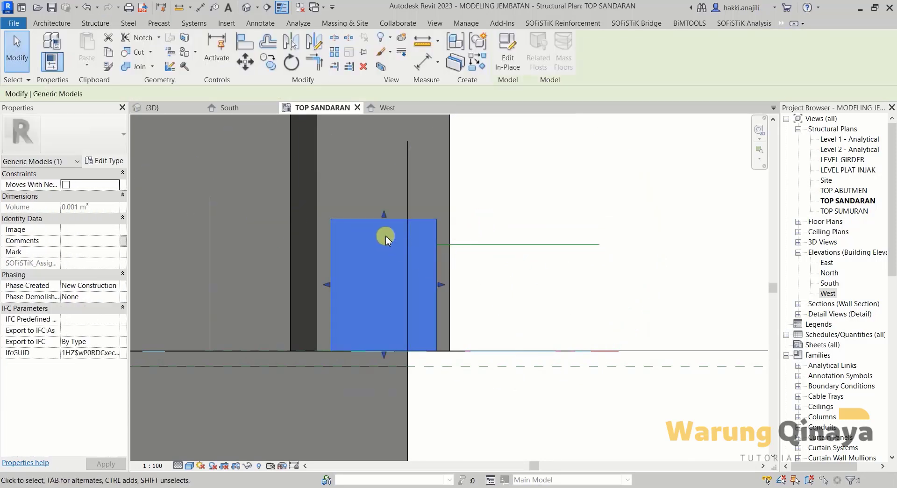
pyautogui.scroll(1, 386, 235)
pyautogui.moveTo(384, 214); pyautogui.dragTo(384, 247)
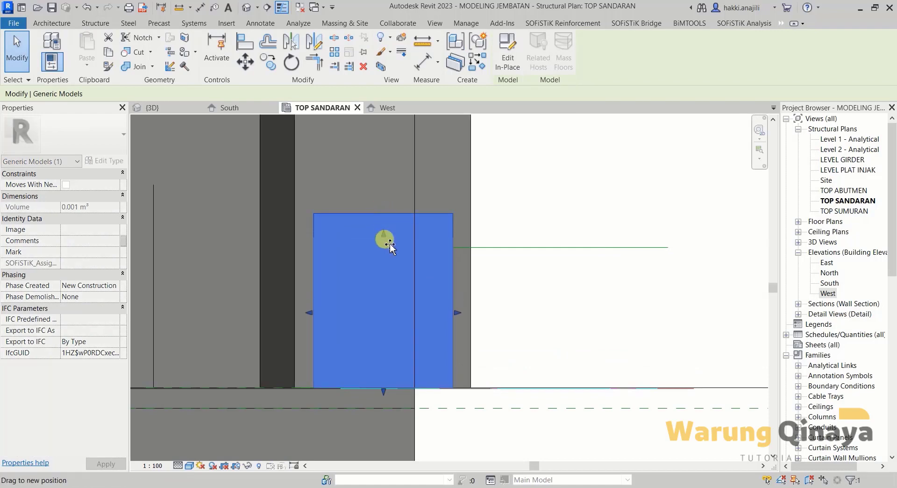
pyautogui.click(518, 297)
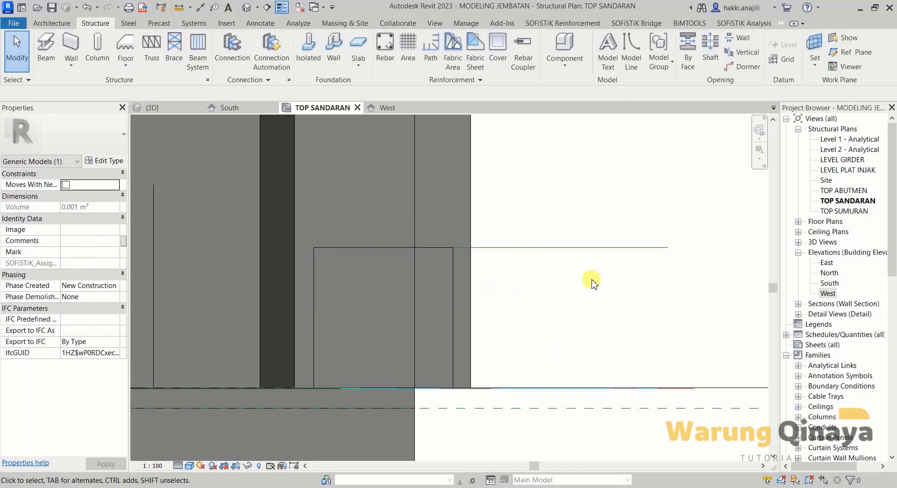
# - Delete the remaining helper line from the plan
pyautogui.click(593, 249)
pyautogui.press('Delete')
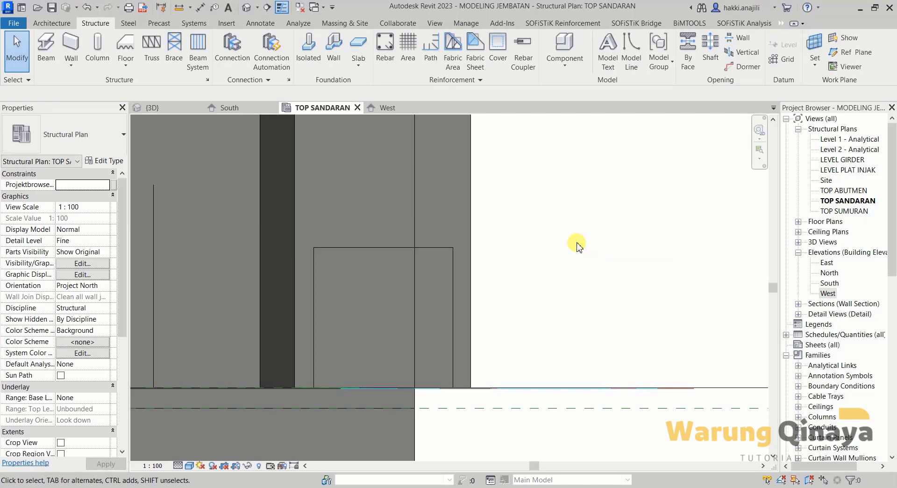
pyautogui.scroll(-3, 509, 306)
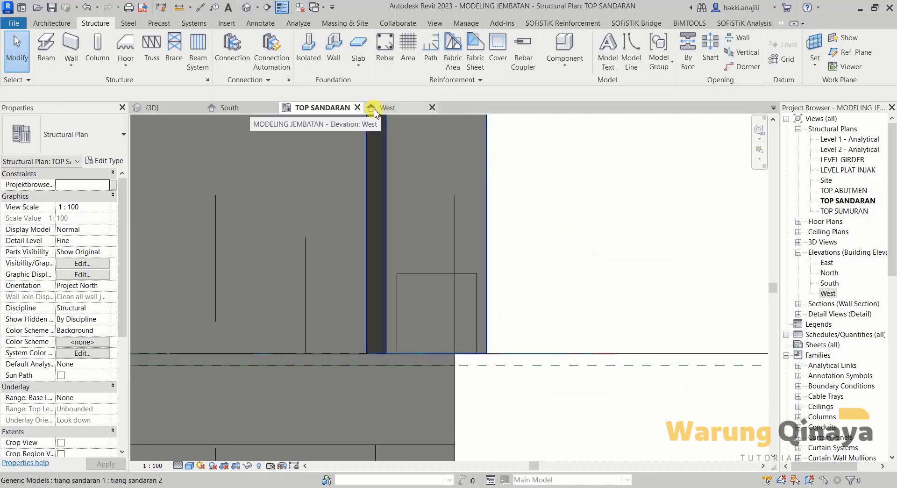
# - Switch to the South elevation and frame the railing post detail
pyautogui.click(234, 108)
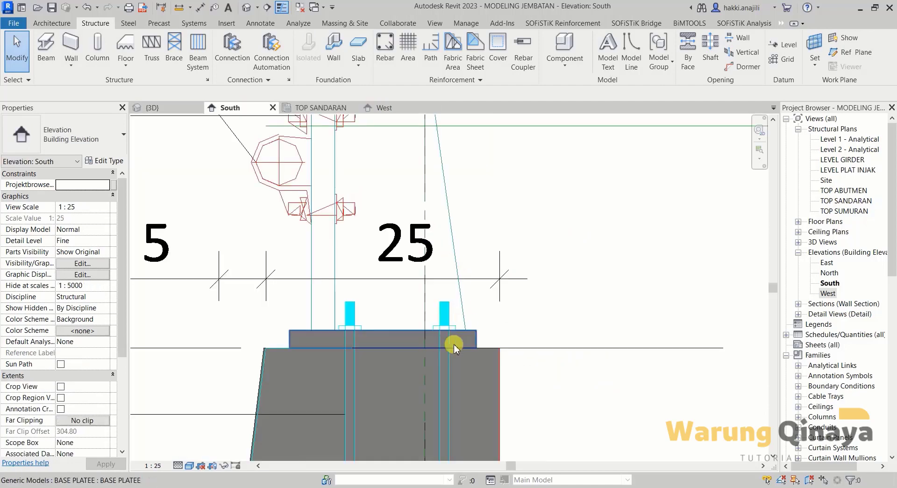
pyautogui.moveTo(430, 214); pyautogui.dragTo(391, 254, button='middle')
pyautogui.scroll(-2, 392, 240)
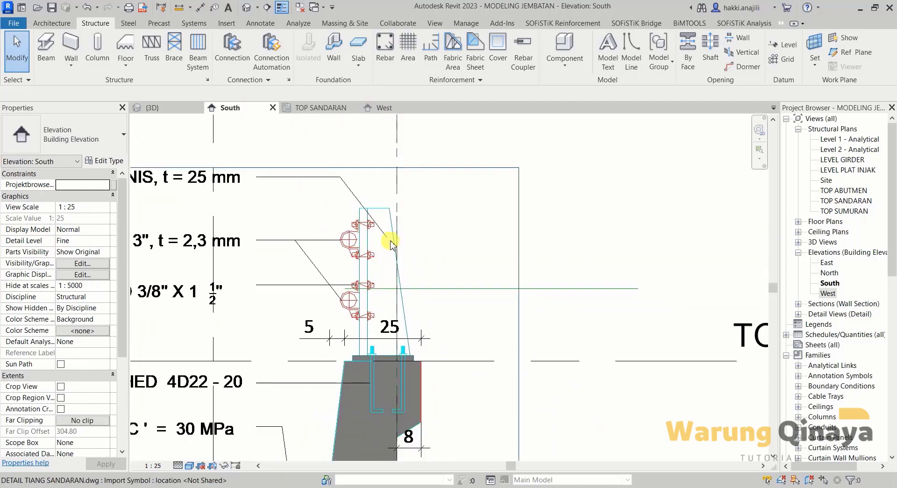
pyautogui.scroll(2, 395, 244)
pyautogui.scroll(1, 381, 250)
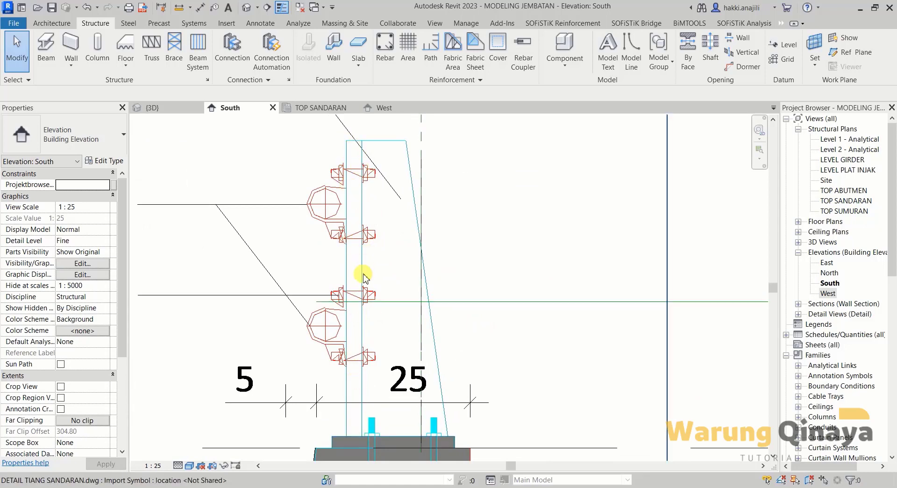
pyautogui.moveTo(526, 238); pyautogui.dragTo(523, 242, button='middle')
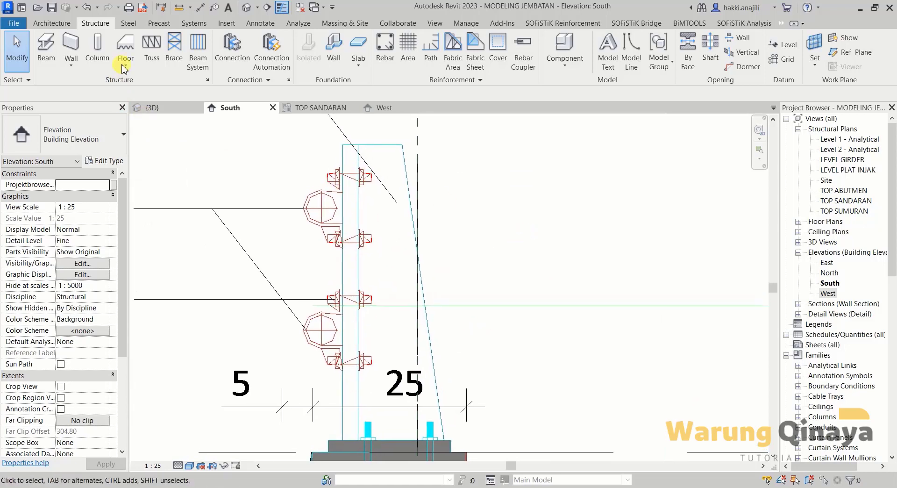
# - Create an in-place Generic Models family named BAJAA
pyautogui.click(564, 63)
pyautogui.click(566, 112)
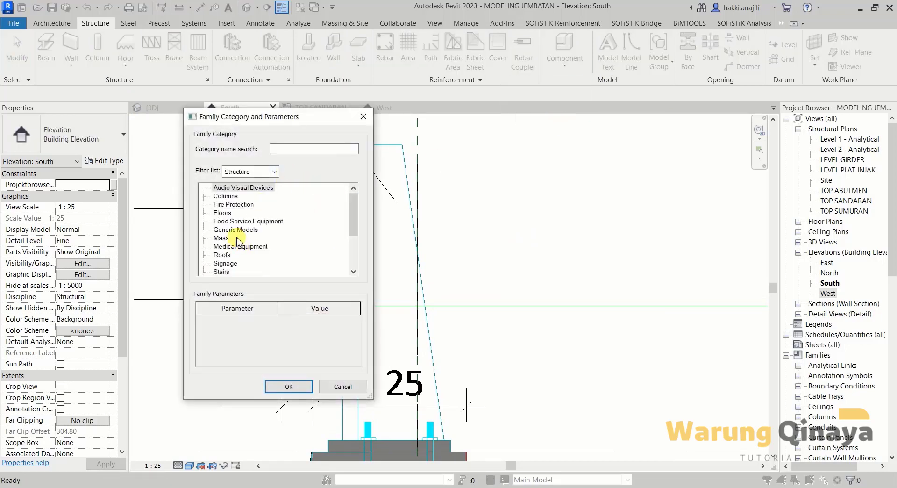
pyautogui.click(240, 231)
pyautogui.click(288, 386)
pyautogui.write('BAJAA')
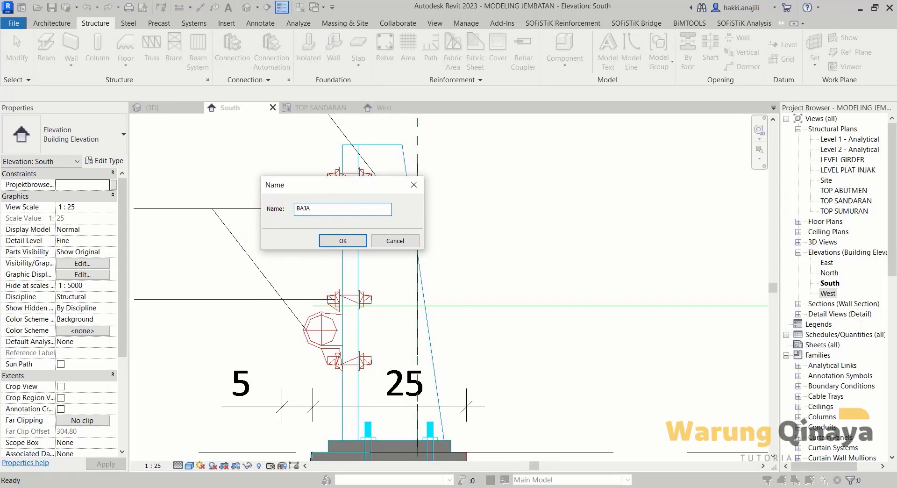
pyautogui.click(333, 241)
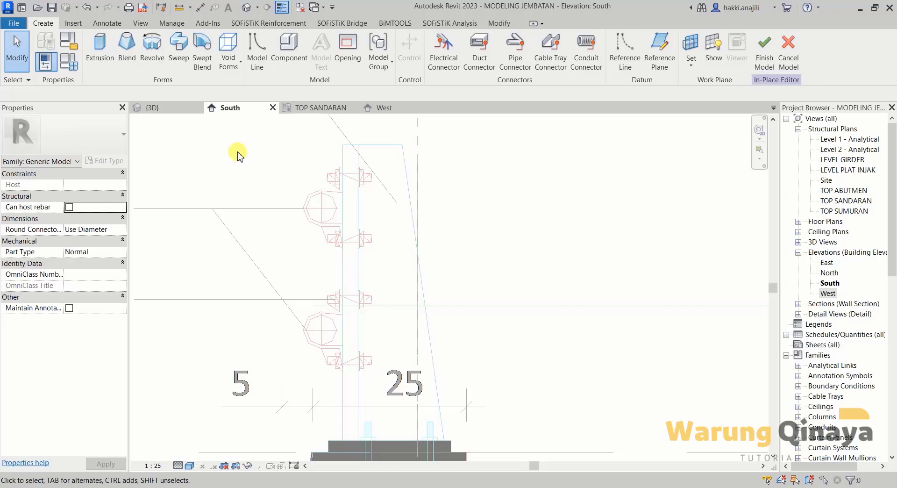
# - Start an extrusion with its work plane set to Grid : A
pyautogui.click(100, 46)
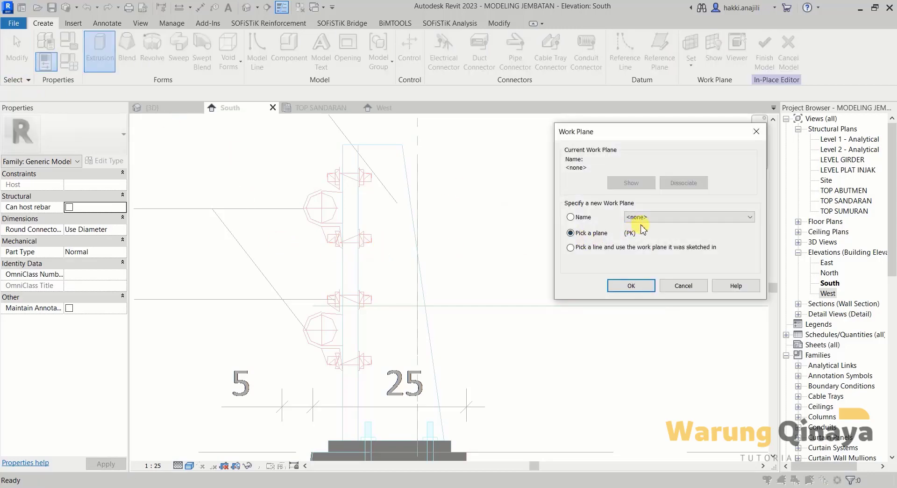
pyautogui.click(641, 220)
pyautogui.click(649, 321)
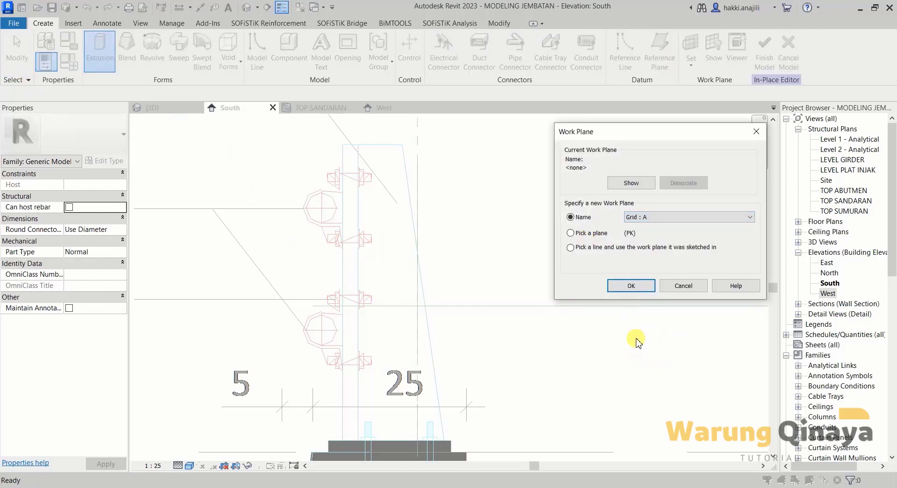
pyautogui.click(630, 286)
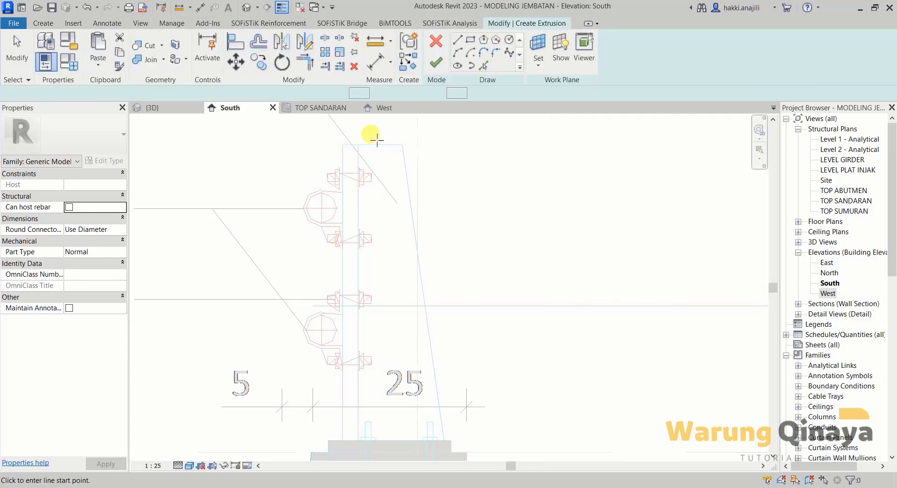
# - Trace a 2.50 × 28.25 rectangle on the CAD post, lock its top edge, and finish the extrusion
pyautogui.click(470, 40)
pyautogui.click(342, 144)
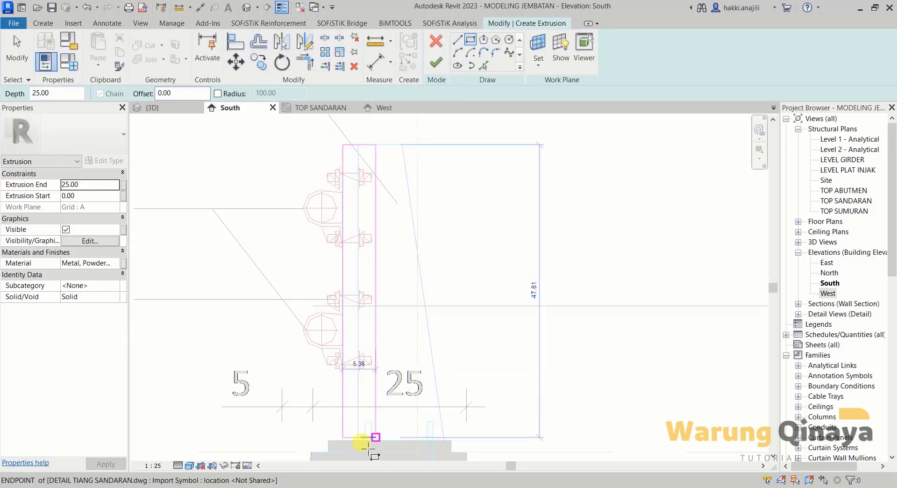
pyautogui.scroll(2, 368, 448)
pyautogui.scroll(2, 368, 447)
pyautogui.click(366, 429)
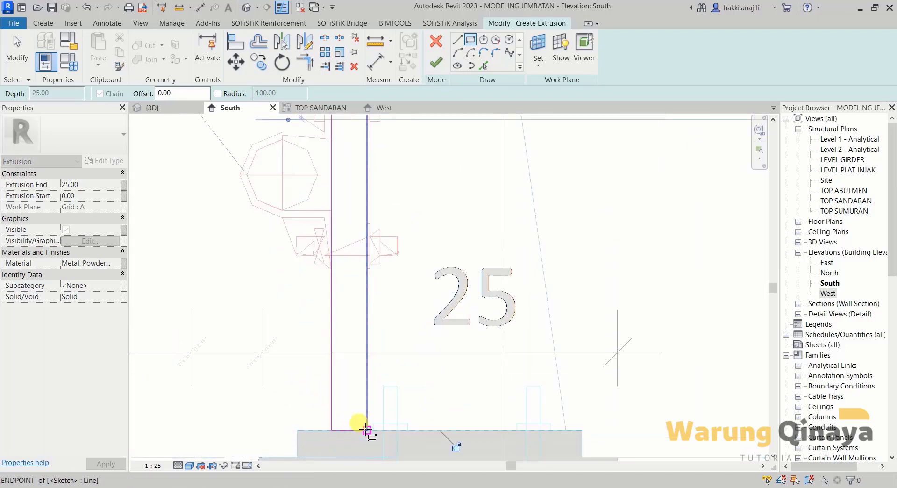
pyautogui.click(456, 445)
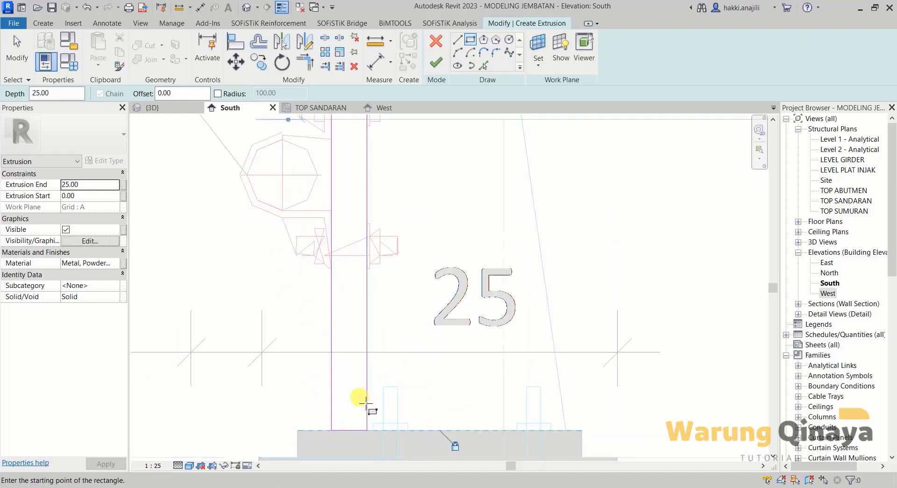
pyautogui.scroll(-3, 367, 406)
pyautogui.scroll(3, 356, 206)
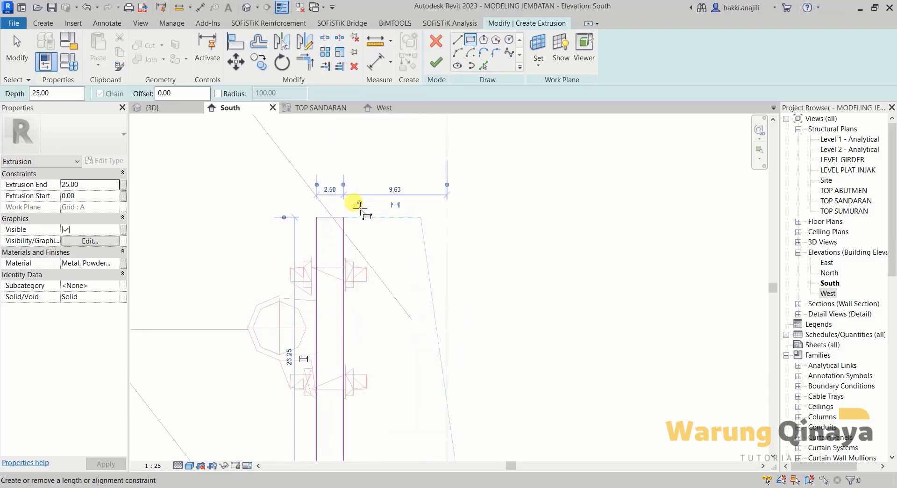
pyautogui.click(357, 205)
pyautogui.scroll(-2, 321, 187)
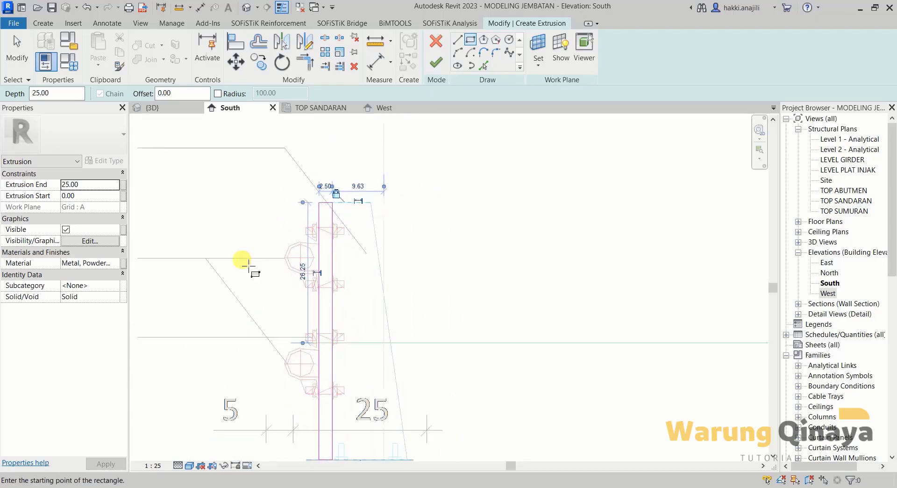
pyautogui.moveTo(393, 316); pyautogui.dragTo(401, 314, button='middle')
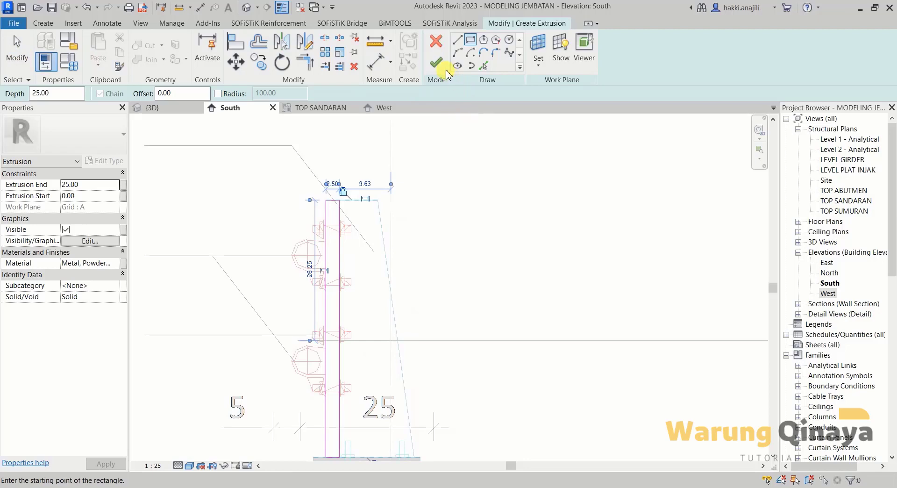
pyautogui.click(436, 63)
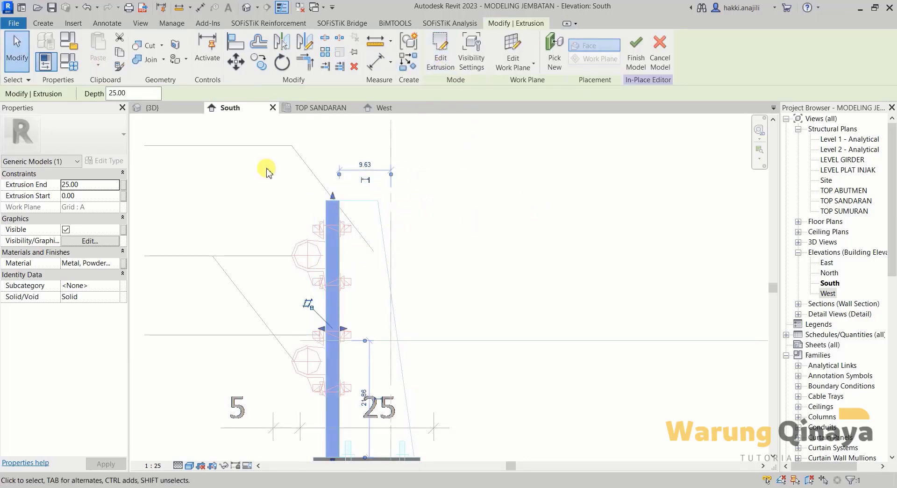
# - Inspect the new post extrusion in the West elevation
pyautogui.click(383, 108)
pyautogui.scroll(-3, 514, 295)
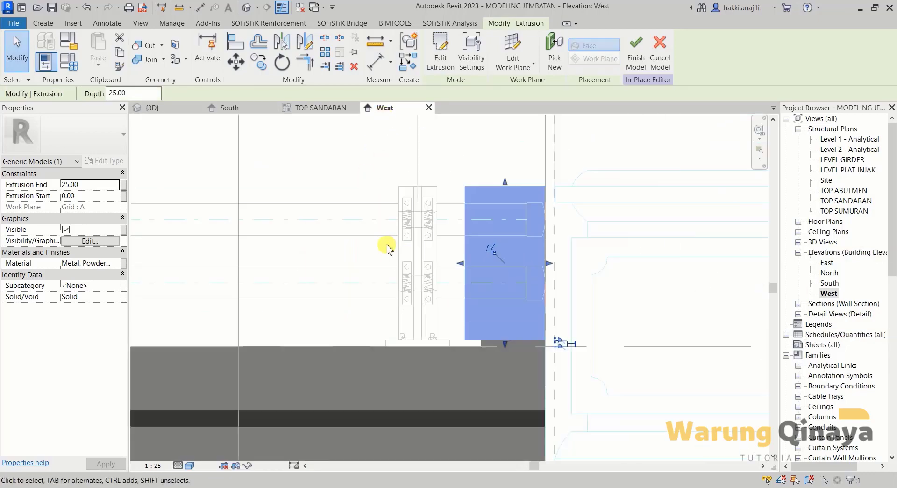
pyautogui.scroll(-1, 386, 247)
pyautogui.scroll(2, 417, 247)
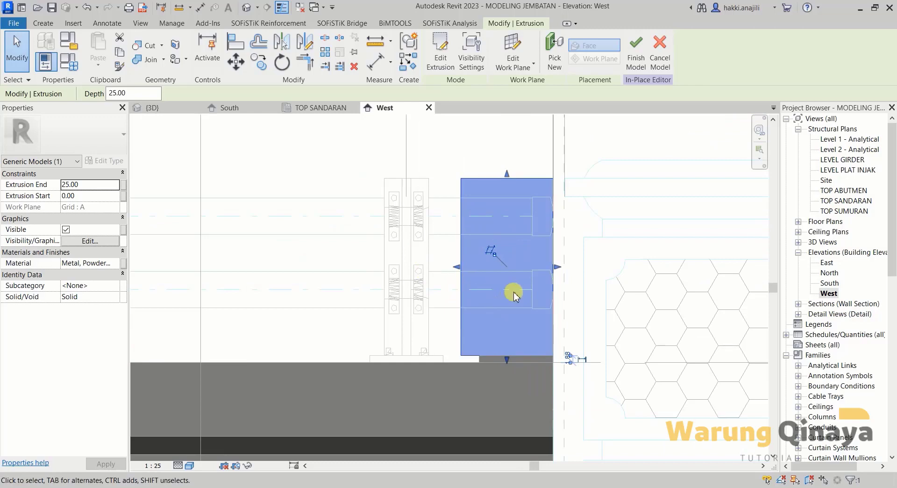
pyautogui.scroll(2, 514, 295)
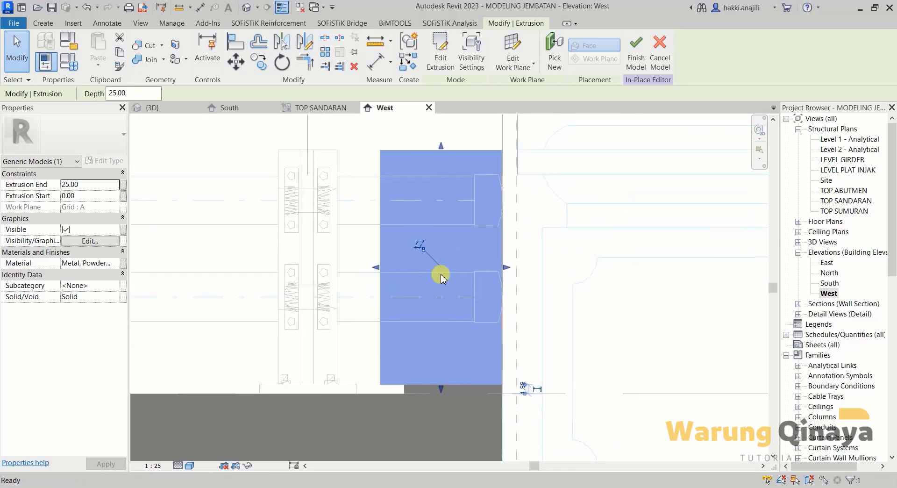
pyautogui.moveTo(444, 275)
pyautogui.mouseDown(button='middle')
pyautogui.moveTo(474, 302)
pyautogui.moveTo(472, 278)
pyautogui.mouseUp(button='middle')
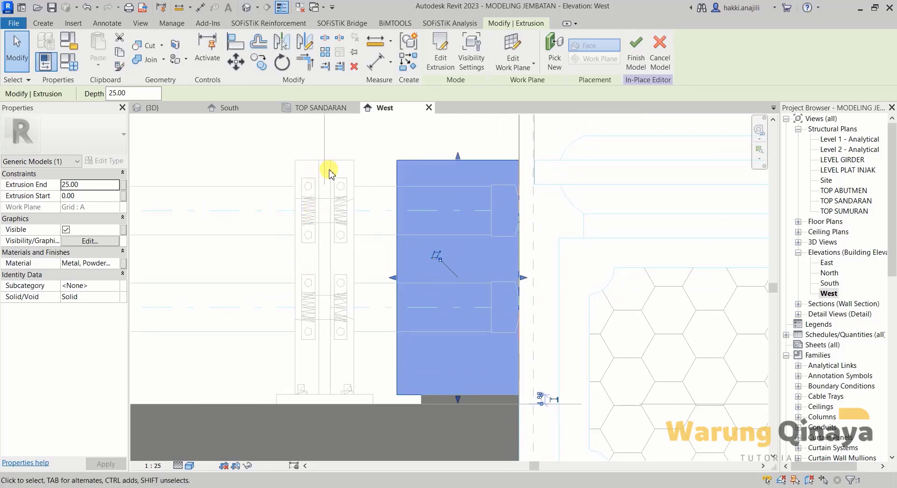
pyautogui.scroll(2, 427, 280)
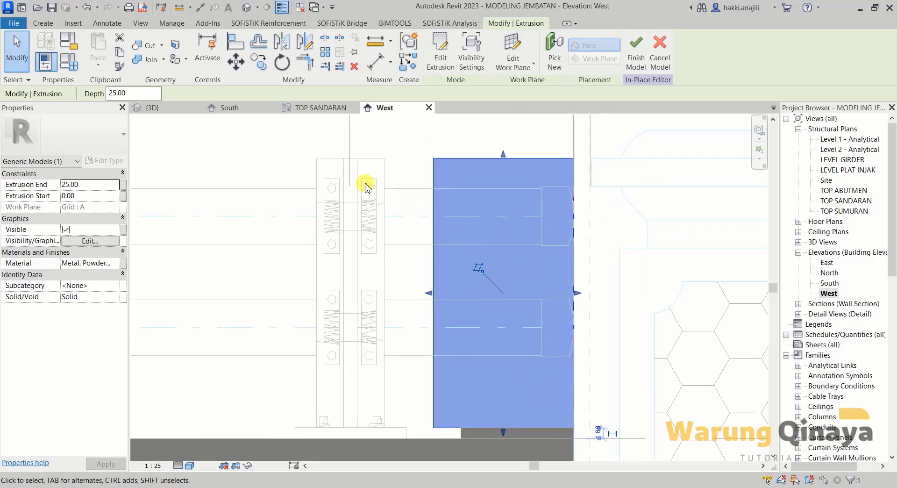
# - Return to the South elevation and finish the BAJAA in-place model
pyautogui.click(224, 108)
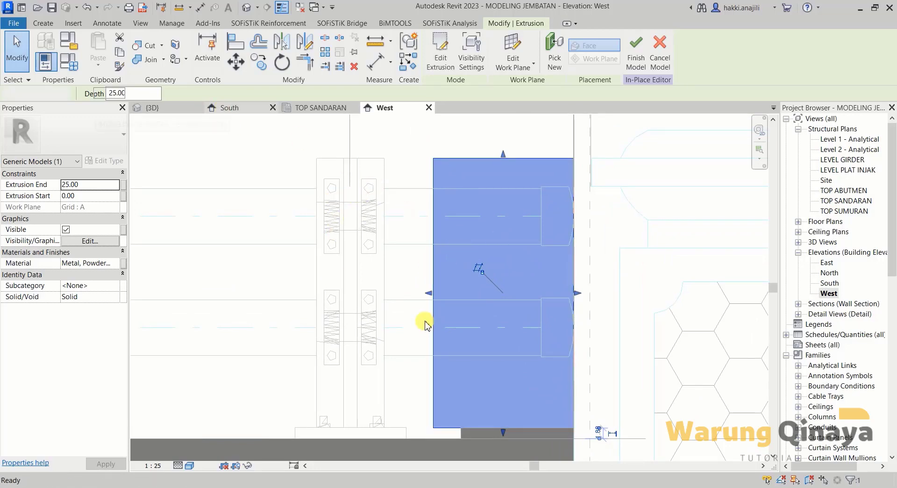
pyautogui.click(479, 231)
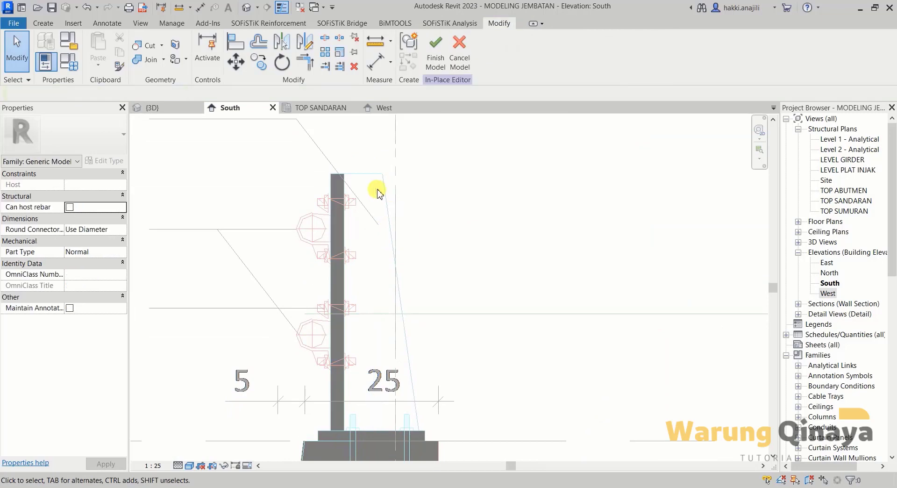
pyautogui.moveTo(398, 206); pyautogui.dragTo(391, 190, button='middle')
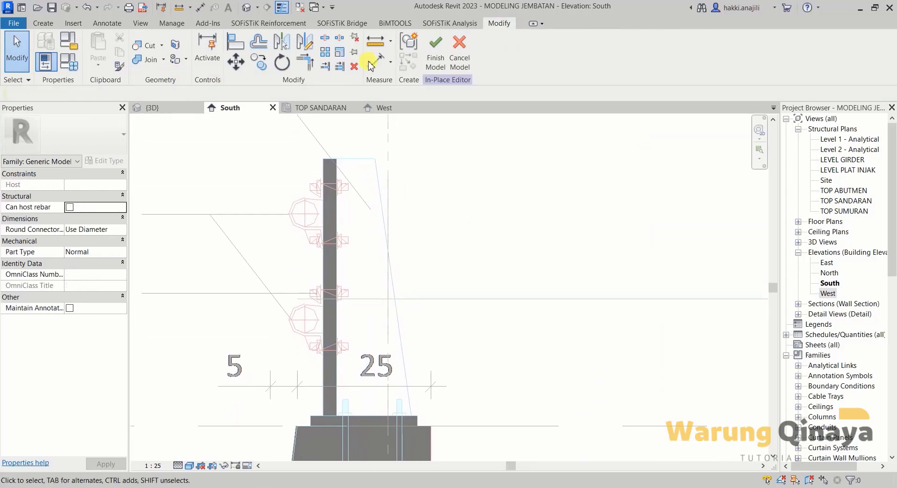
pyautogui.click(436, 52)
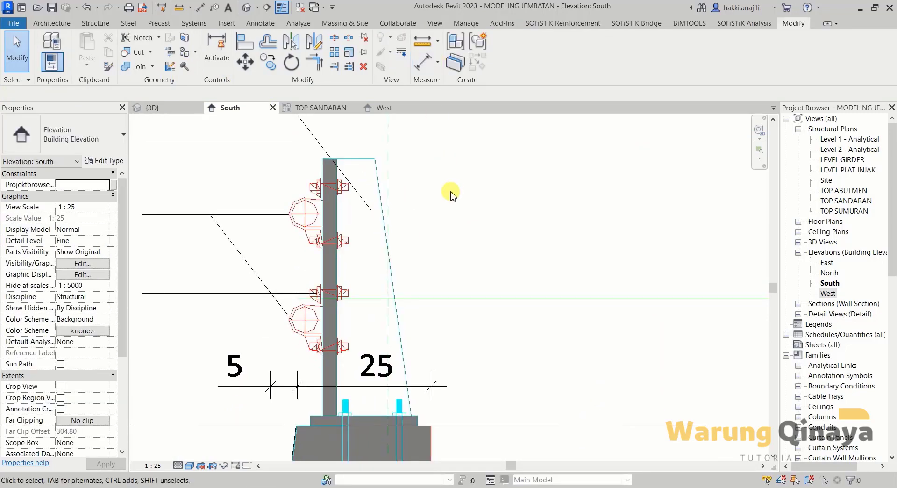
pyautogui.moveTo(387, 358); pyautogui.dragTo(386, 359, button='middle')
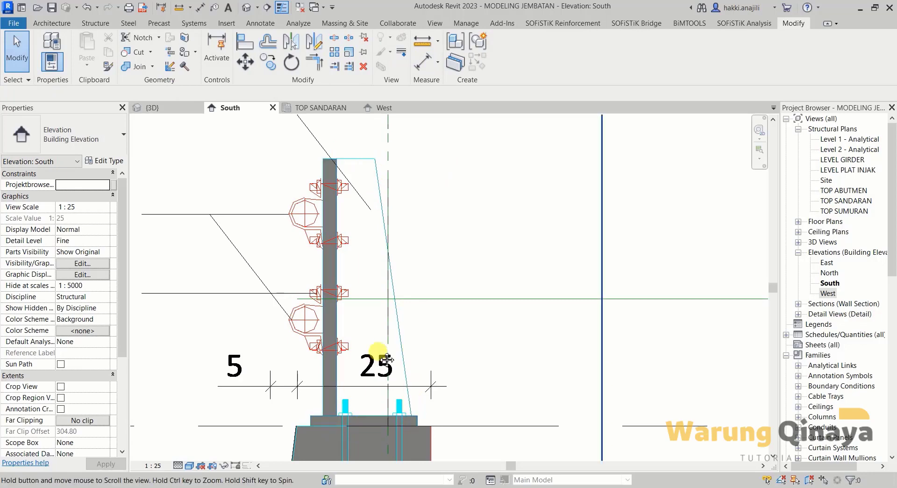
pyautogui.scroll(-1, 374, 250)
pyautogui.scroll(1, 367, 226)
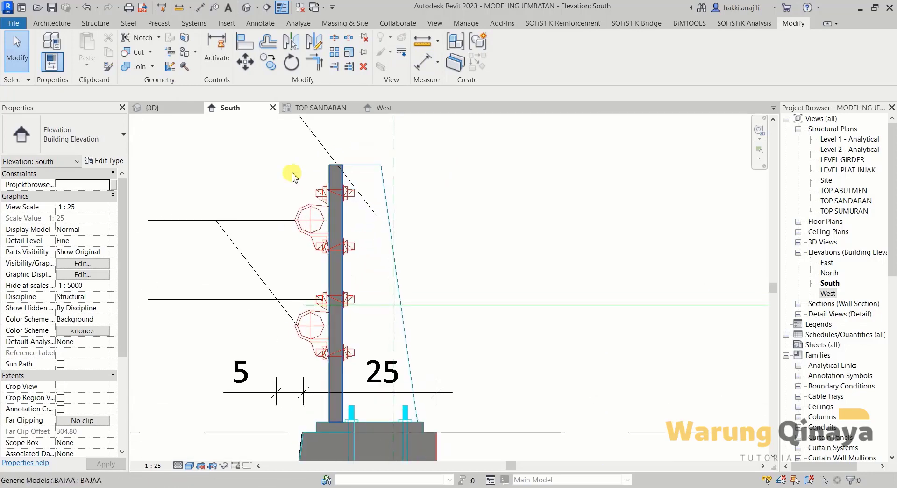
pyautogui.click(95, 23)
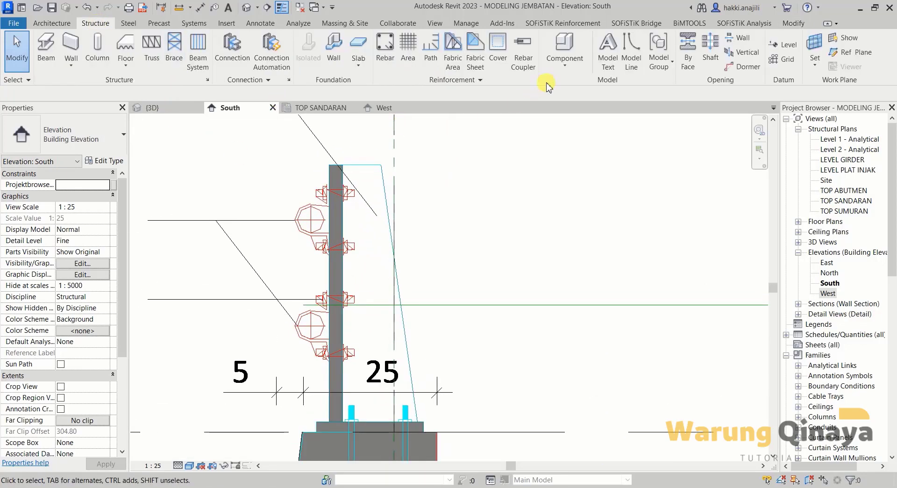
# - Create a second in-place Generic Models family named BAJA2
pyautogui.click(564, 65)
pyautogui.click(544, 115)
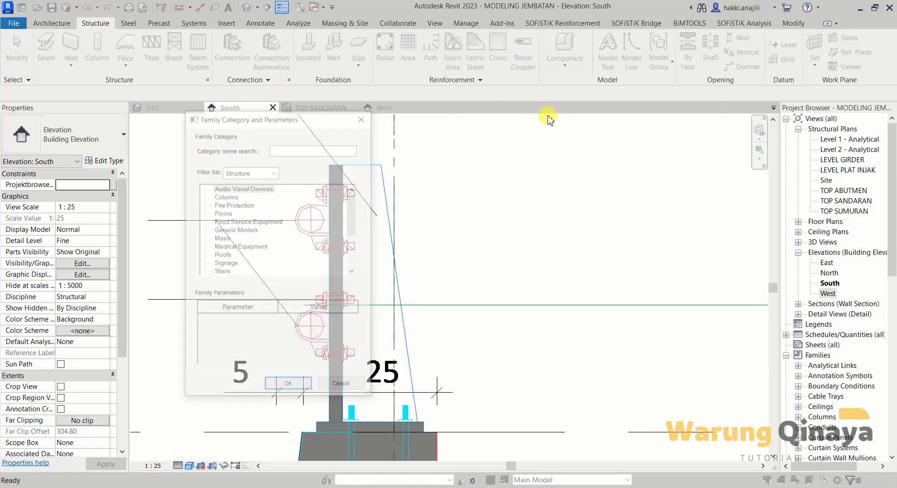
pyautogui.click(236, 230)
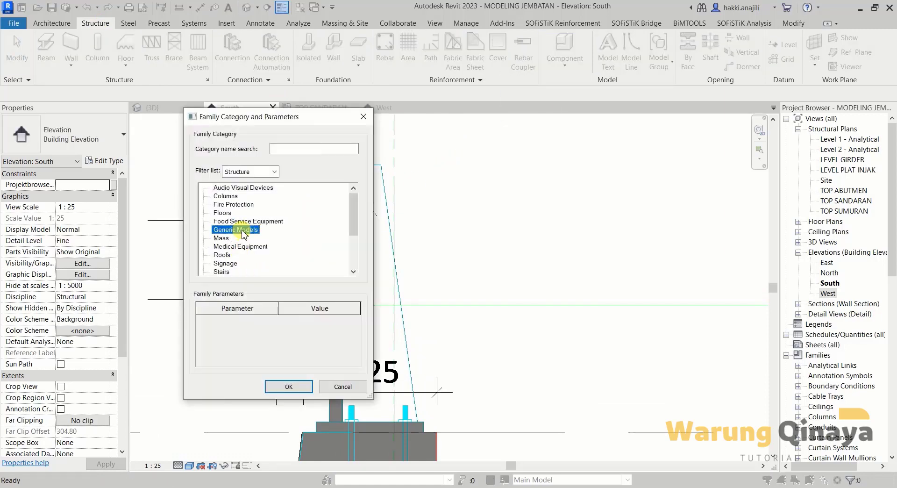
pyautogui.click(287, 387)
pyautogui.write('BAJA2')
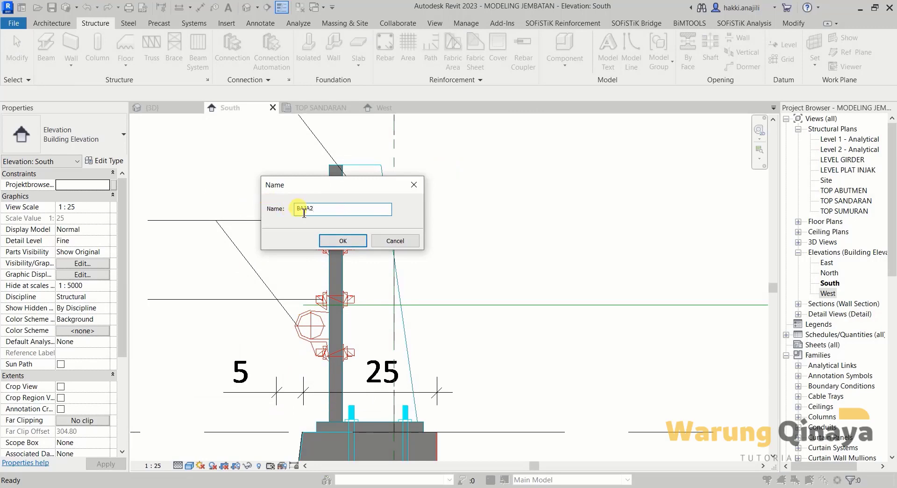
pyautogui.click(335, 240)
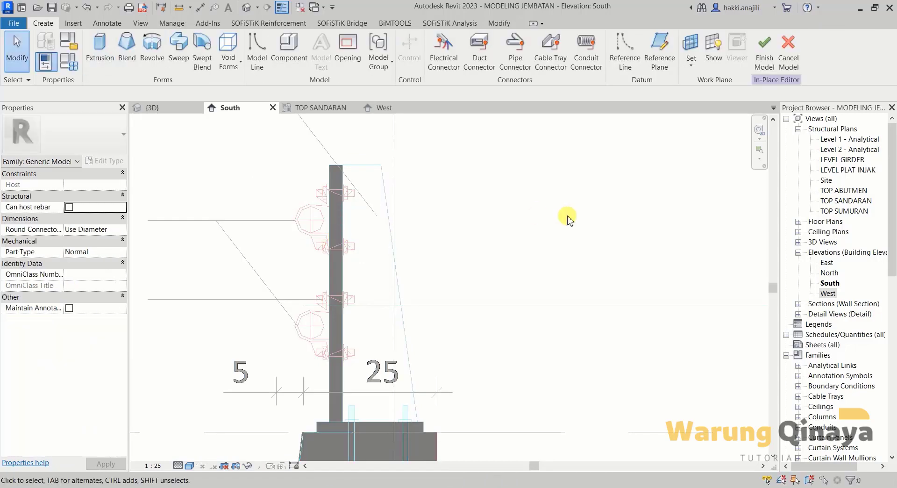
# - Start an extrusion for BAJA2 on the Grid : A work plane
pyautogui.click(99, 47)
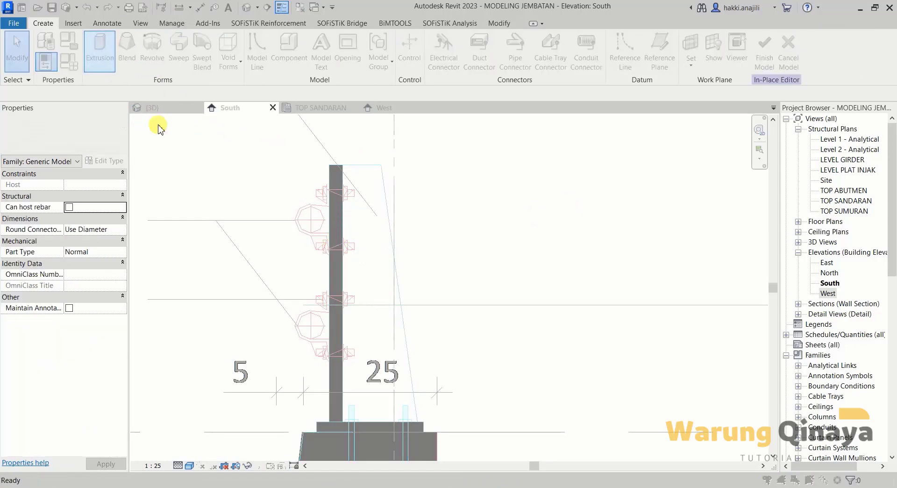
pyautogui.click(628, 218)
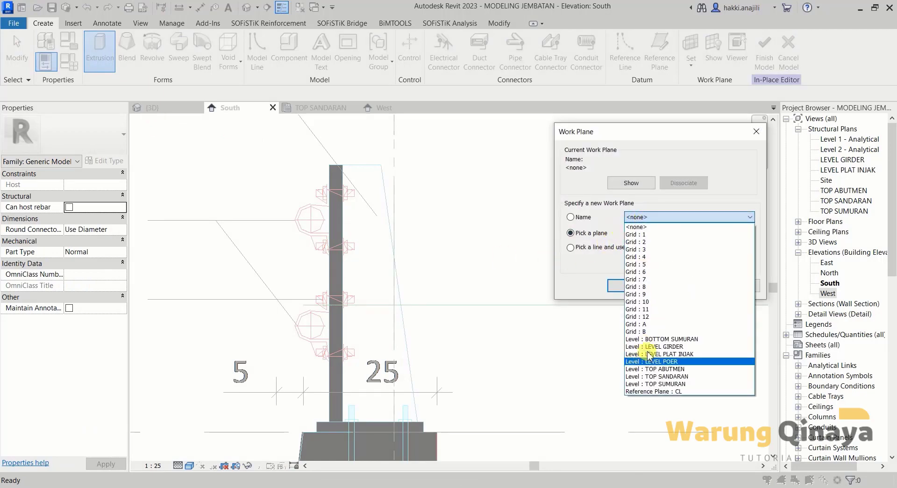
pyautogui.click(650, 327)
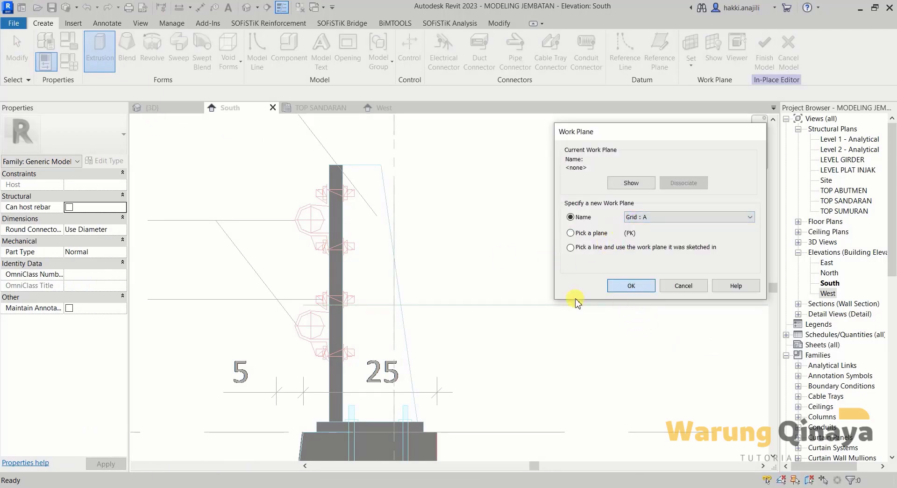
pyautogui.click(631, 286)
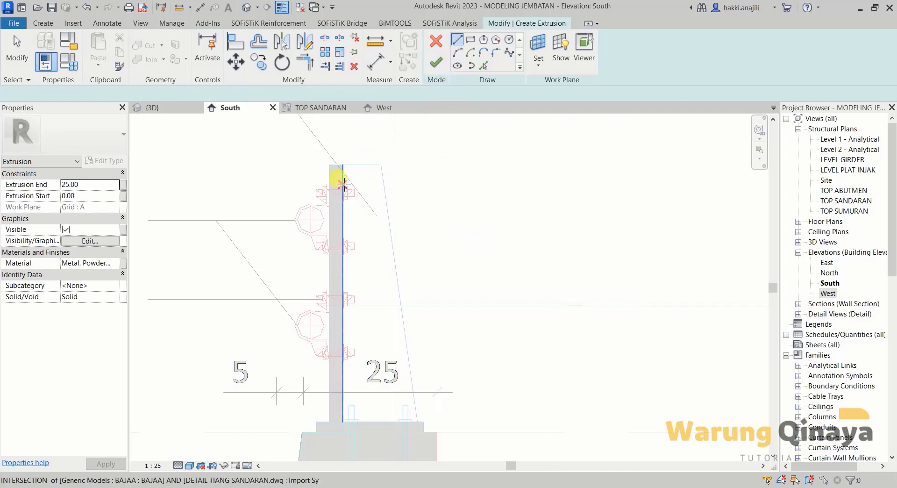
# - Sketch the stiffener profile: top edge, sloped edge to the footing, bottom edge, closing vertical
pyautogui.scroll(3, 341, 184)
pyautogui.click(344, 149)
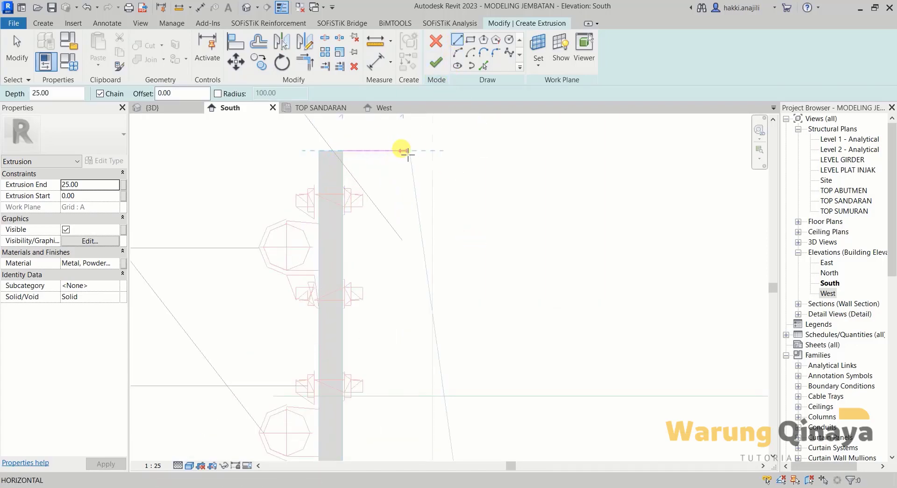
pyautogui.click(406, 150)
pyautogui.moveTo(466, 323); pyautogui.dragTo(415, 230, button='middle')
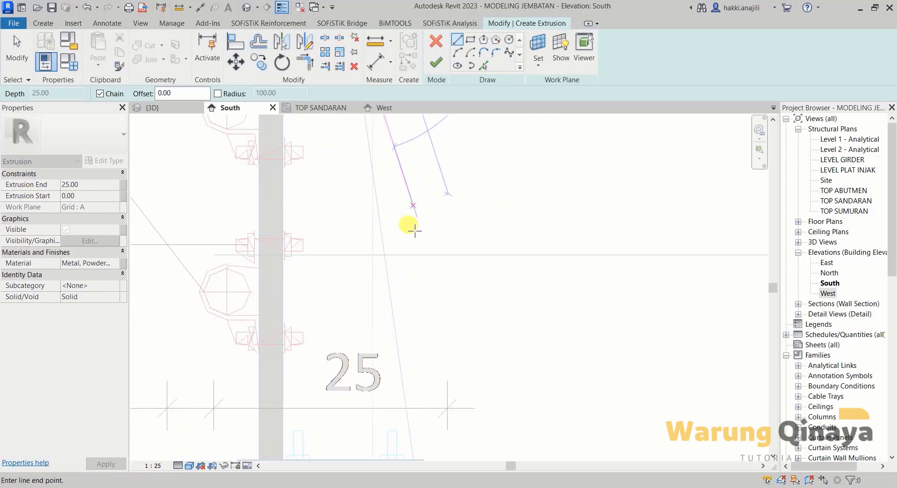
pyautogui.scroll(1, 415, 230)
pyautogui.moveTo(401, 400); pyautogui.dragTo(415, 385, button='middle')
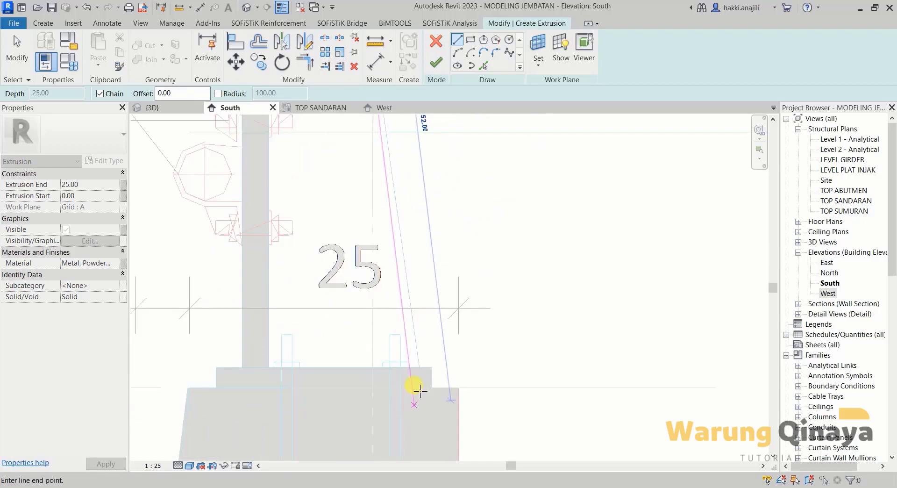
pyautogui.click(417, 367)
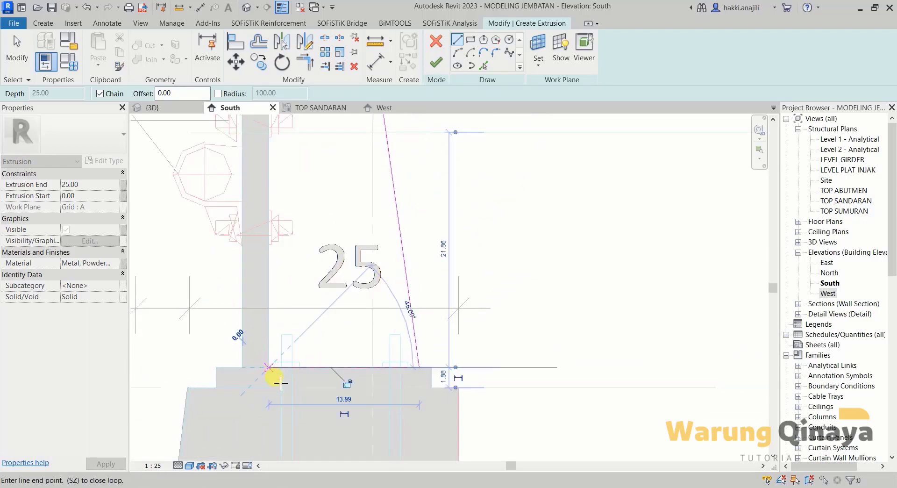
pyautogui.click(280, 383)
pyautogui.moveTo(280, 257); pyautogui.dragTo(294, 311, button='middle')
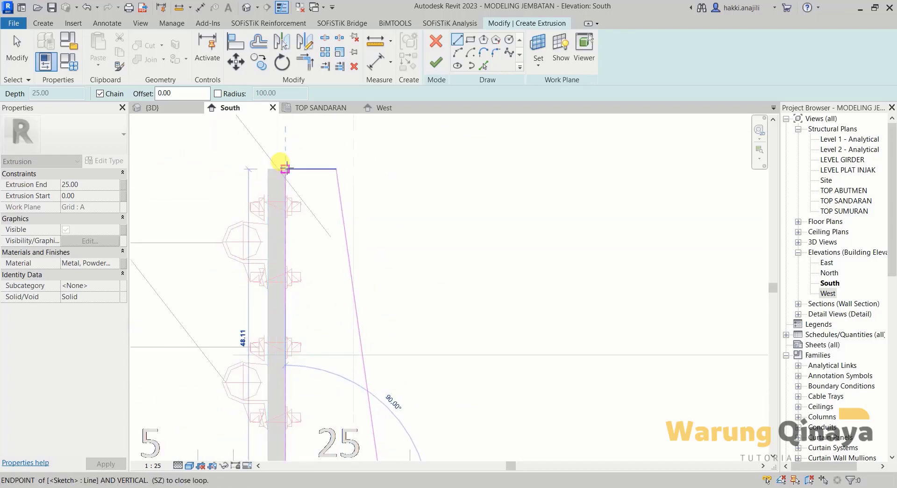
pyautogui.click(285, 168)
# - Finish the stiffener sketch into a solid extrusion
pyautogui.scroll(1, 285, 168)
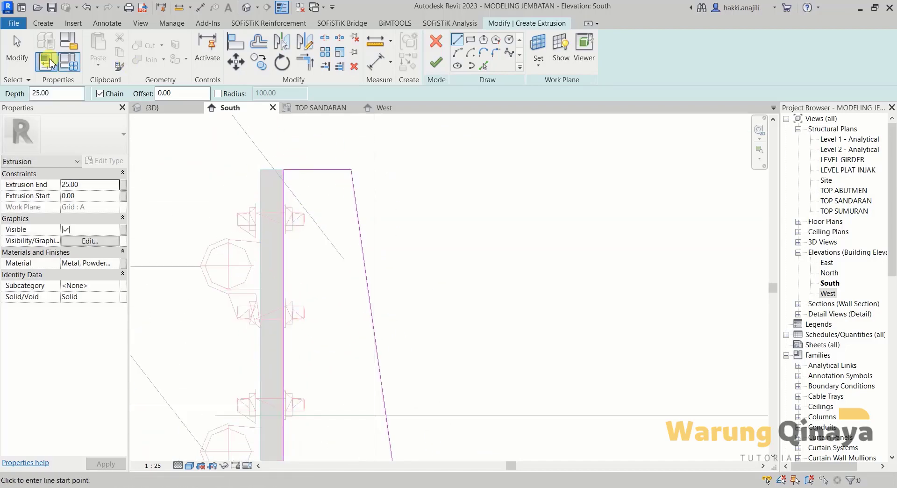
pyautogui.click(18, 55)
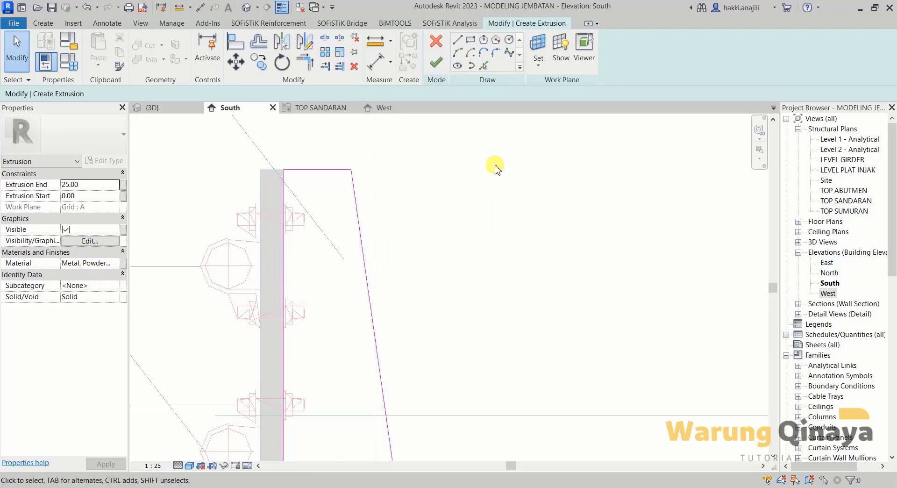
pyautogui.click(437, 64)
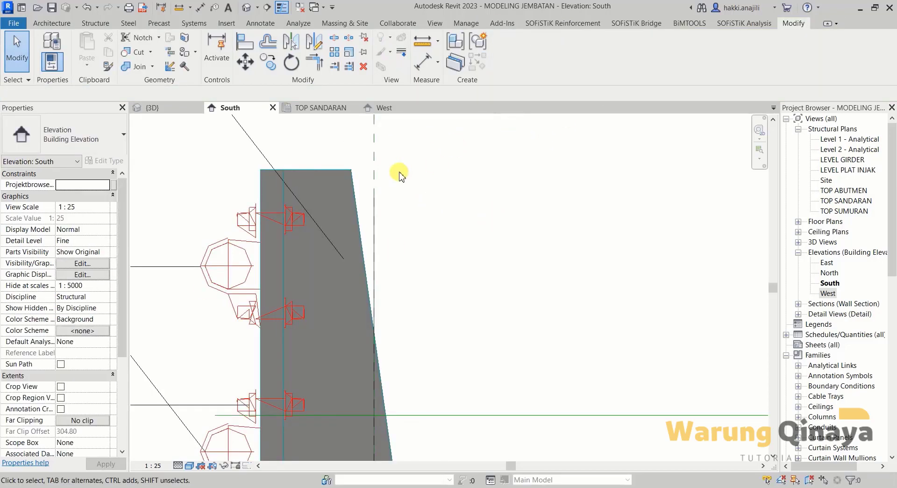
# - Switch to the West elevation and frame the post and BAJAA block
pyautogui.click(384, 109)
pyautogui.scroll(2, 456, 264)
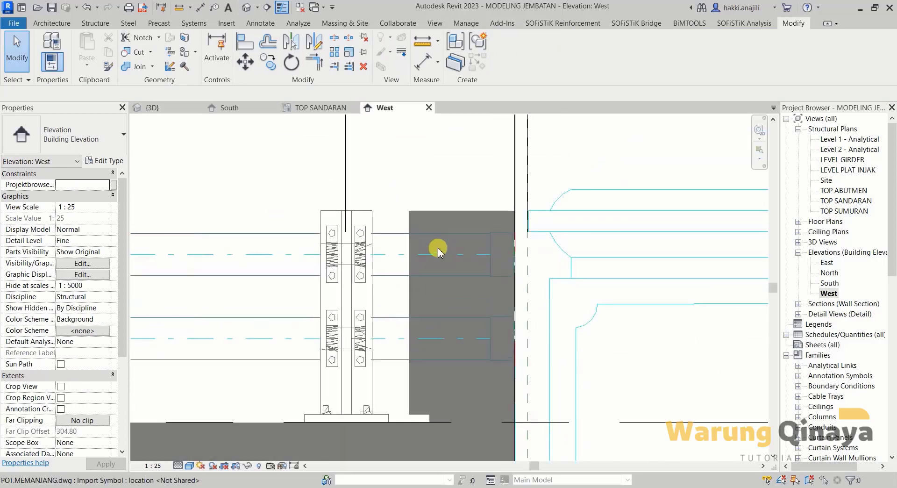
pyautogui.moveTo(436, 248)
pyautogui.mouseDown(button='middle')
pyautogui.moveTo(357, 273)
pyautogui.moveTo(360, 288)
pyautogui.mouseUp(button='middle')
pyautogui.scroll(1, 360, 287)
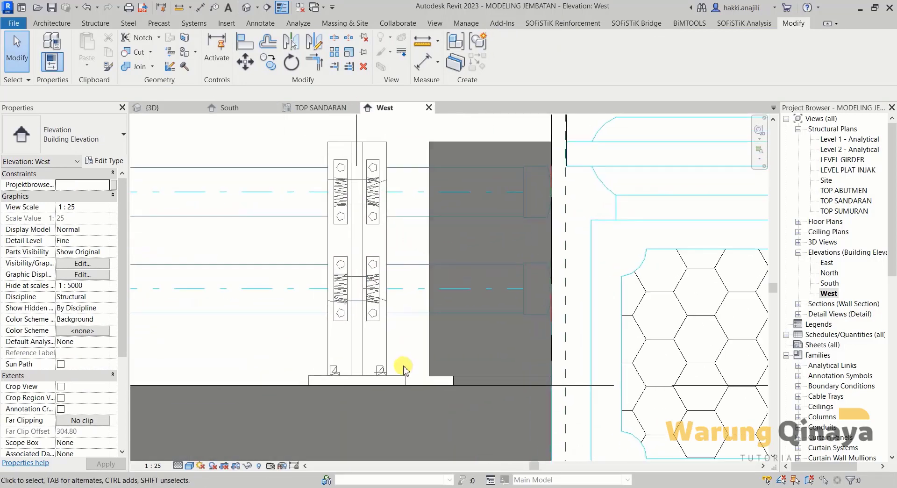
pyautogui.moveTo(386, 346); pyautogui.dragTo(430, 309, button='middle')
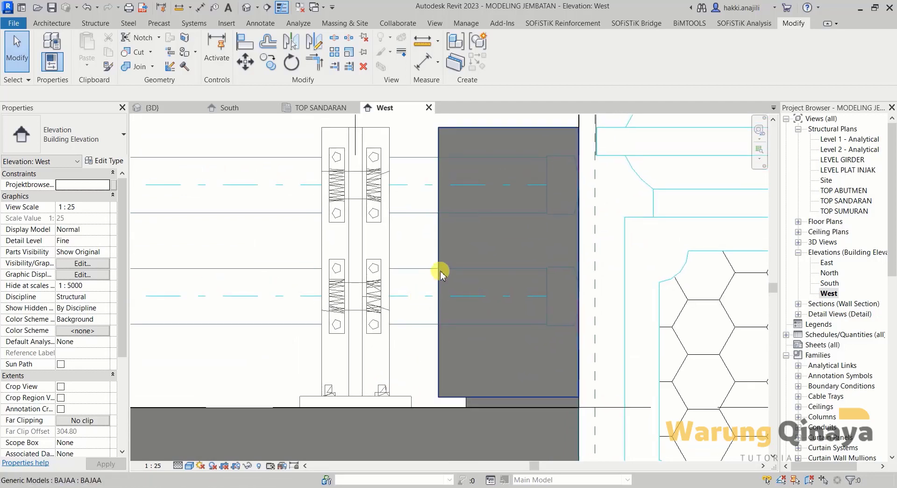
# - Drag the BAJAA block's side handles to match the CAD post width
pyautogui.click(438, 269)
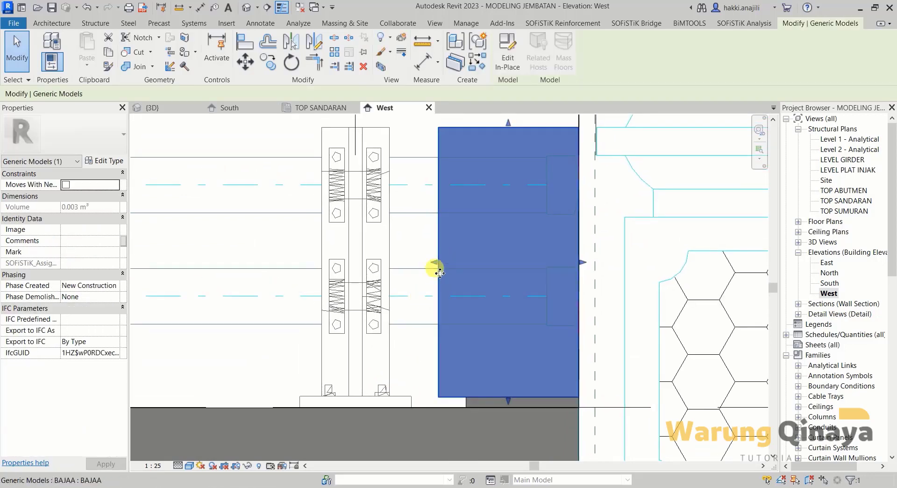
pyautogui.scroll(1, 440, 266)
pyautogui.moveTo(434, 262); pyautogui.dragTo(304, 261)
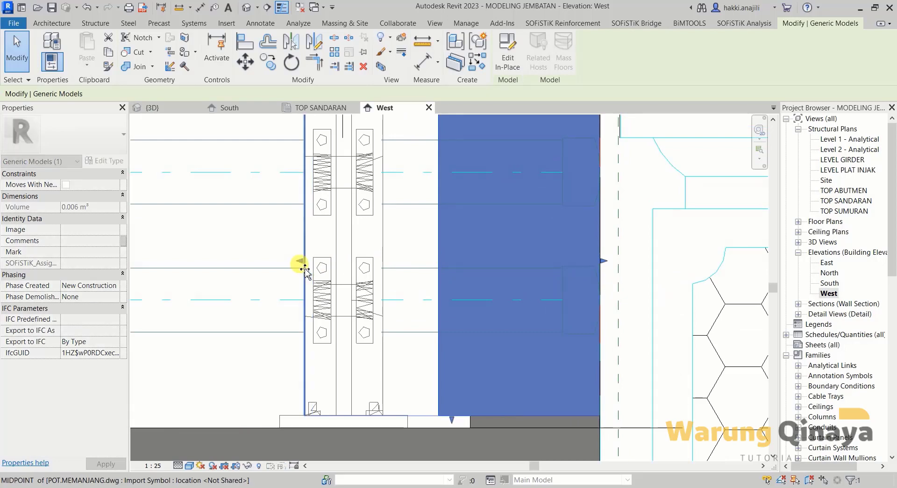
pyautogui.moveTo(603, 276); pyautogui.dragTo(385, 260)
# - Move the BAJAA block's bottom edge up to the base plate
pyautogui.scroll(3, 381, 263)
pyautogui.scroll(-3, 412, 302)
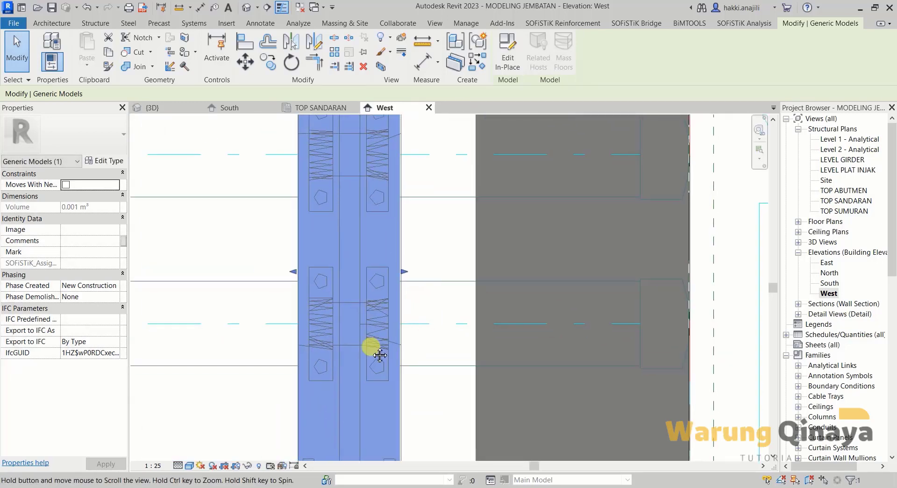
pyautogui.scroll(3, 351, 355)
pyautogui.scroll(3, 333, 369)
pyautogui.scroll(-2, 341, 380)
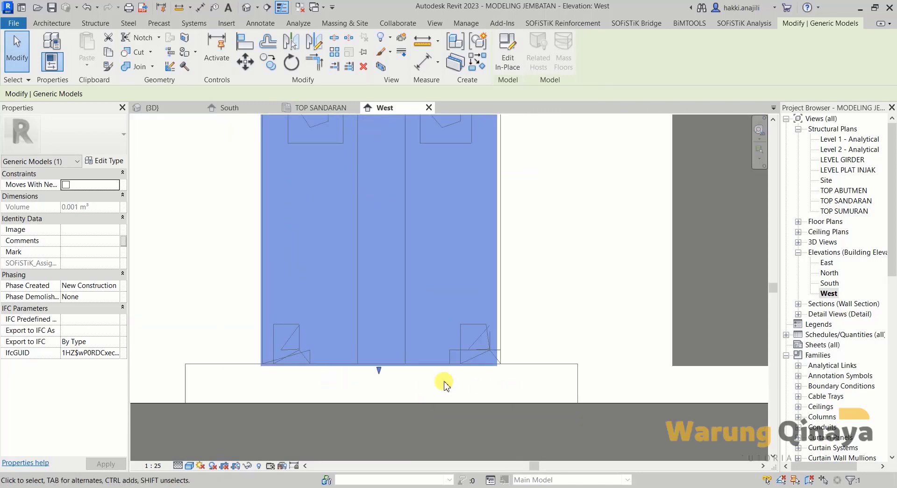
pyautogui.scroll(2, 370, 359)
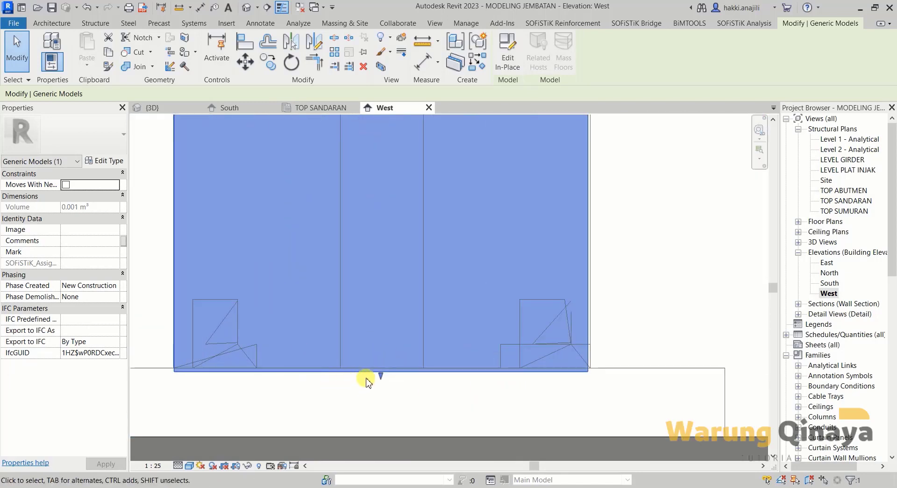
pyautogui.scroll(2, 385, 381)
pyautogui.moveTo(385, 376)
pyautogui.mouseDown()
pyautogui.moveTo(386, 365)
pyautogui.moveTo(386, 386)
pyautogui.mouseUp()
# - Dismiss the regeneration error and cancel the failed BAJAA edit
pyautogui.click(850, 471)
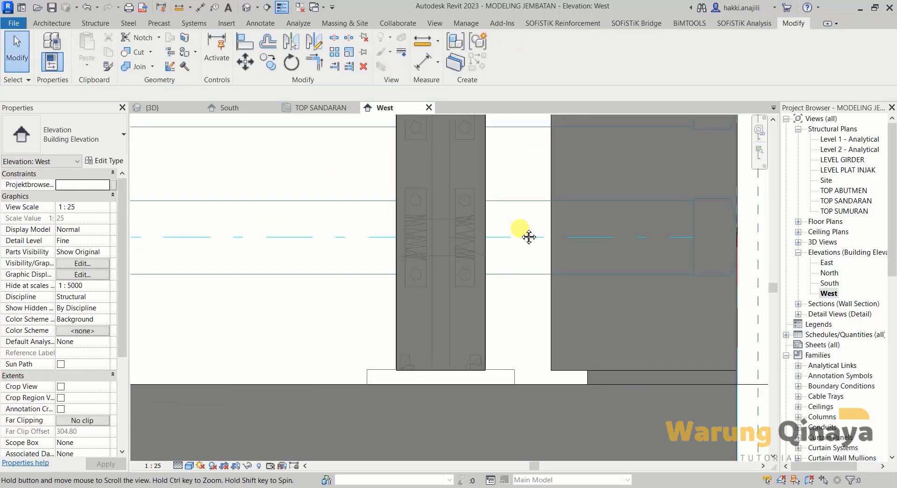
pyautogui.scroll(-1, 526, 236)
pyautogui.scroll(-2, 493, 244)
pyautogui.scroll(-1, 478, 242)
pyautogui.scroll(2, 478, 241)
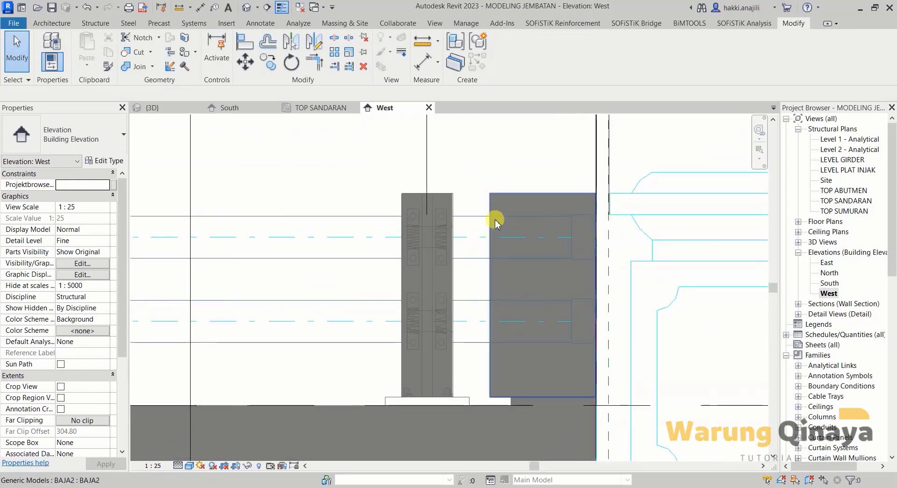
# - Narrow the BAJA2 stiffener with its shape handles to fit inside the CAD post outline
pyautogui.click(503, 196)
pyautogui.scroll(1, 482, 287)
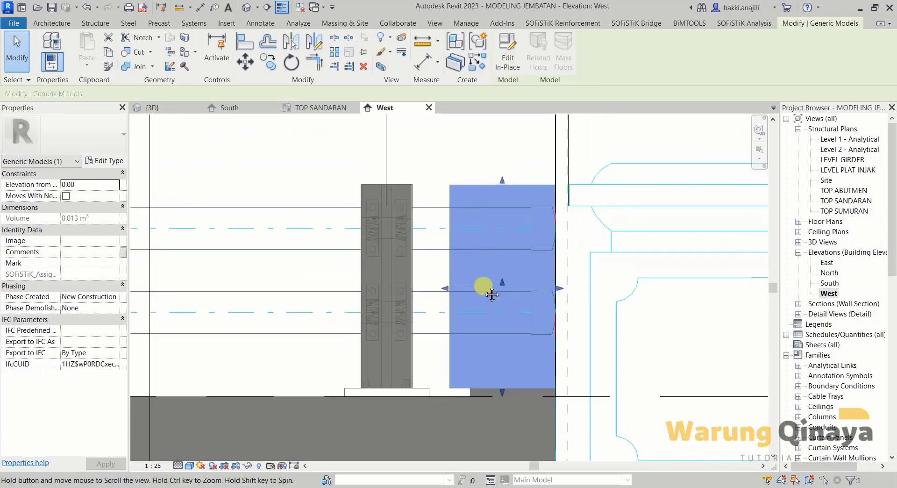
pyautogui.scroll(1, 462, 284)
pyautogui.scroll(1, 442, 285)
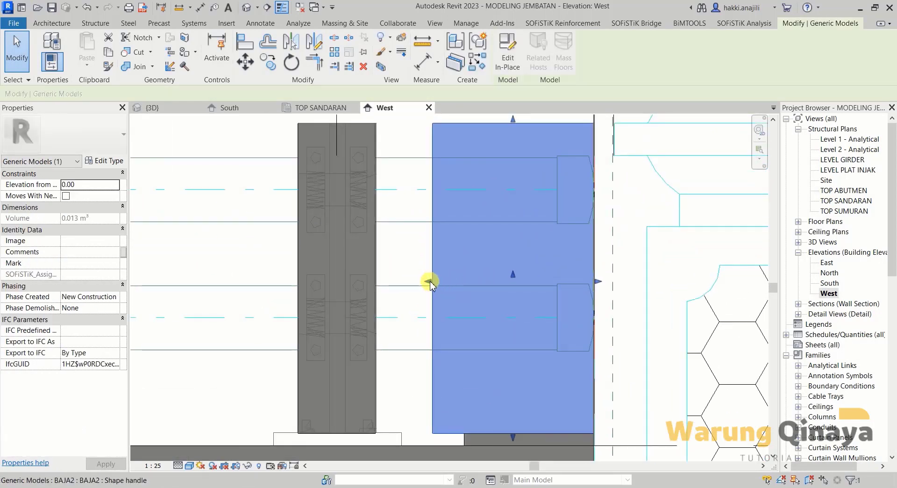
pyautogui.moveTo(430, 282); pyautogui.dragTo(333, 279)
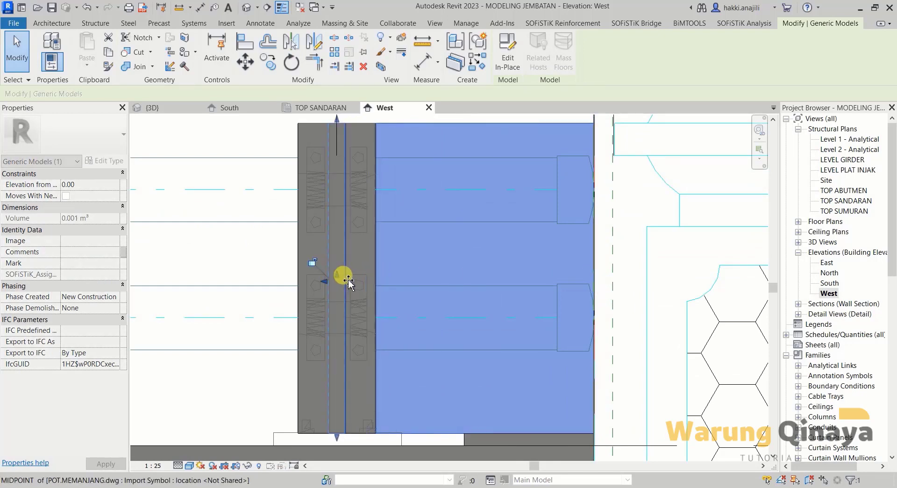
pyautogui.moveTo(360, 281); pyautogui.dragTo(344, 279)
pyautogui.scroll(-1, 424, 355)
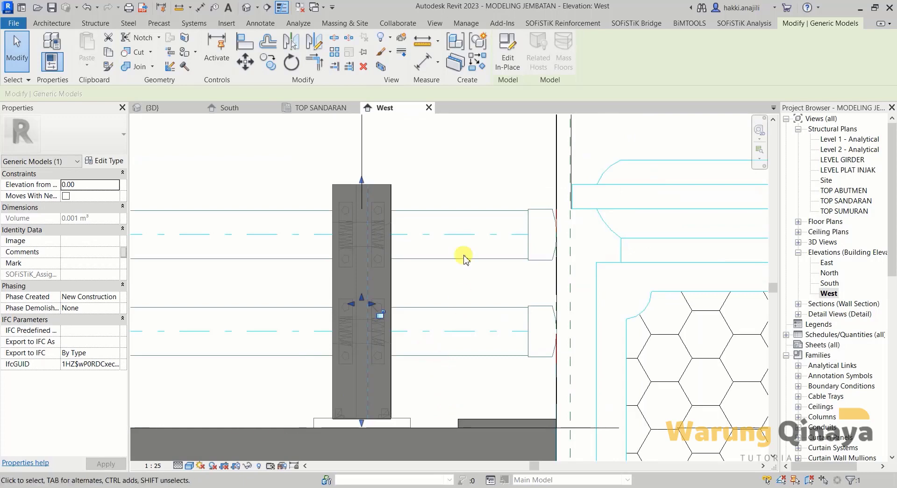
pyautogui.click(425, 172)
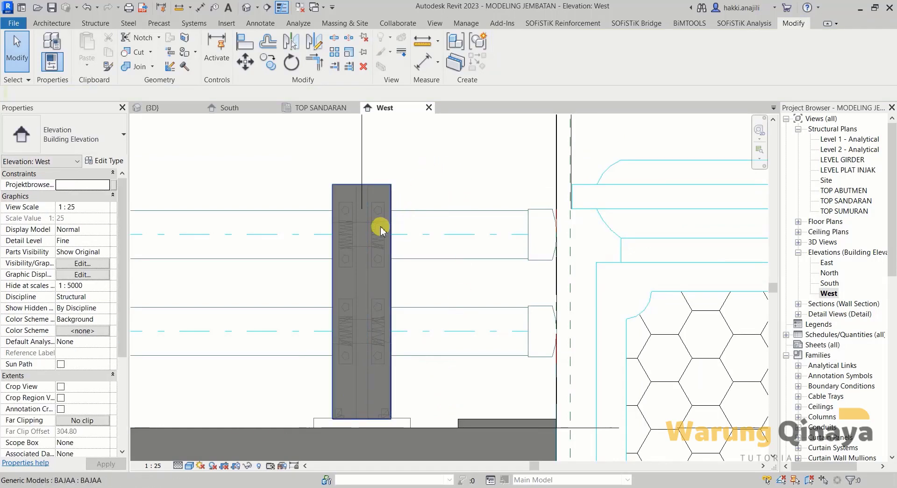
# - Move the base plate from its right edge to sit under the post
pyautogui.click(376, 196)
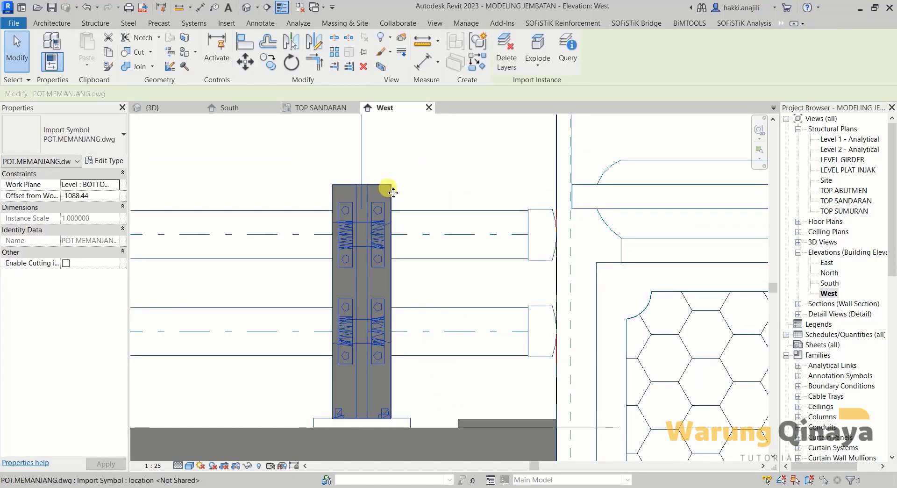
pyautogui.click(448, 163)
pyautogui.click(537, 423)
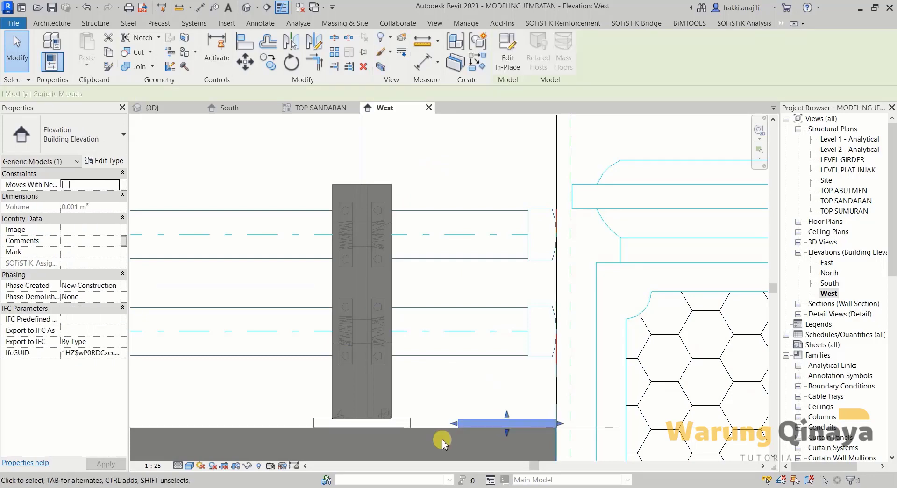
pyautogui.scroll(2, 441, 441)
pyautogui.scroll(1, 377, 450)
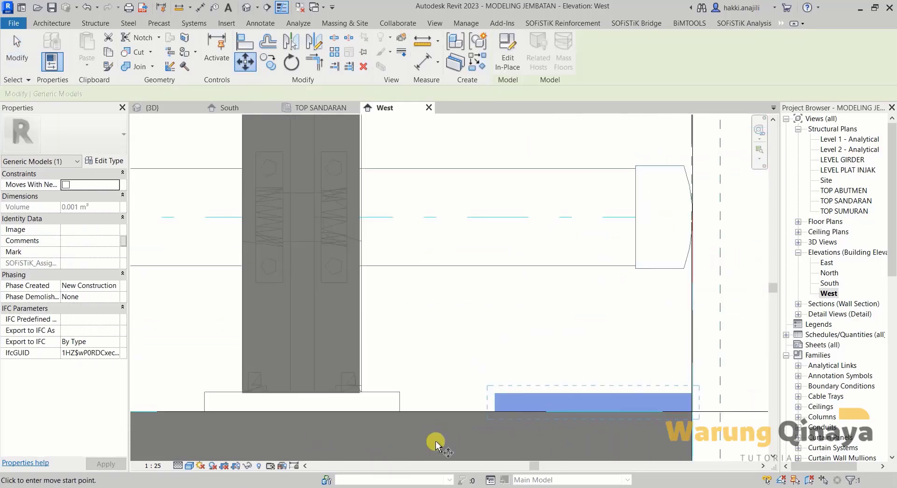
pyautogui.click(493, 393)
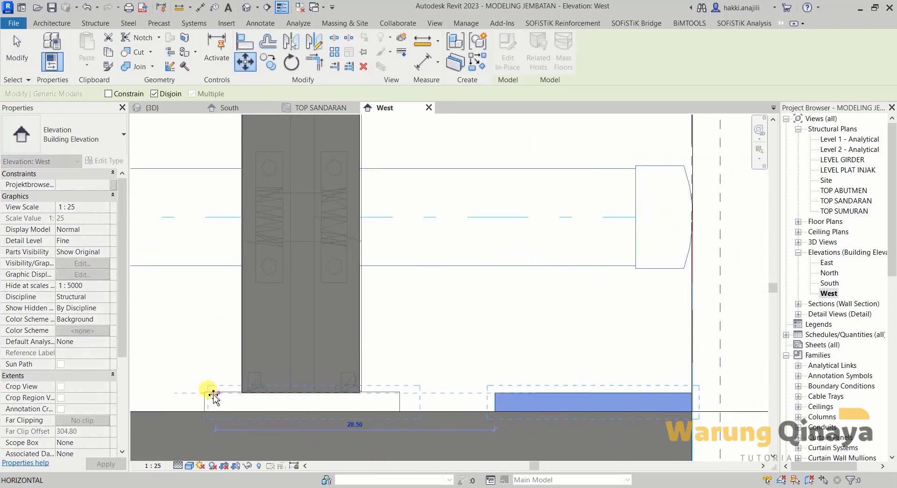
pyautogui.click(284, 404)
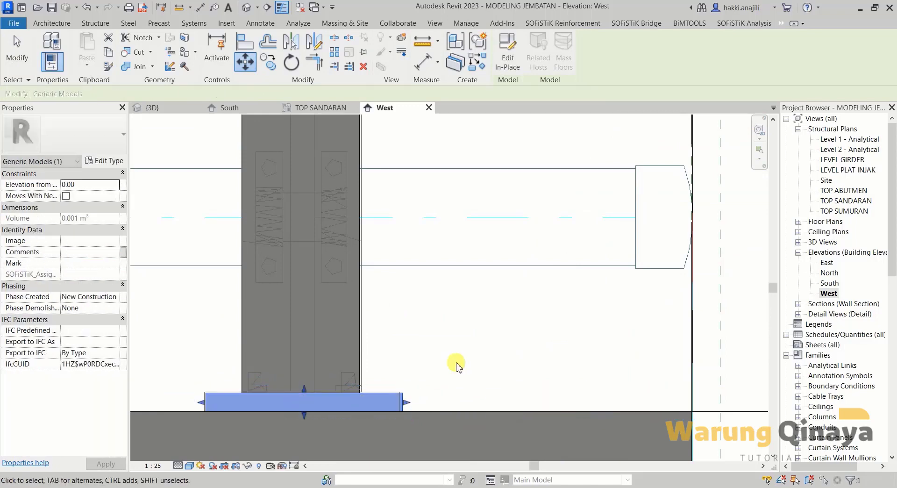
pyautogui.press('Escape')
pyautogui.scroll(-3, 426, 370)
# - Switch to the 3D view and zoom to inspect the post, BAJA2 stiffener and base plate
pyautogui.click(155, 108)
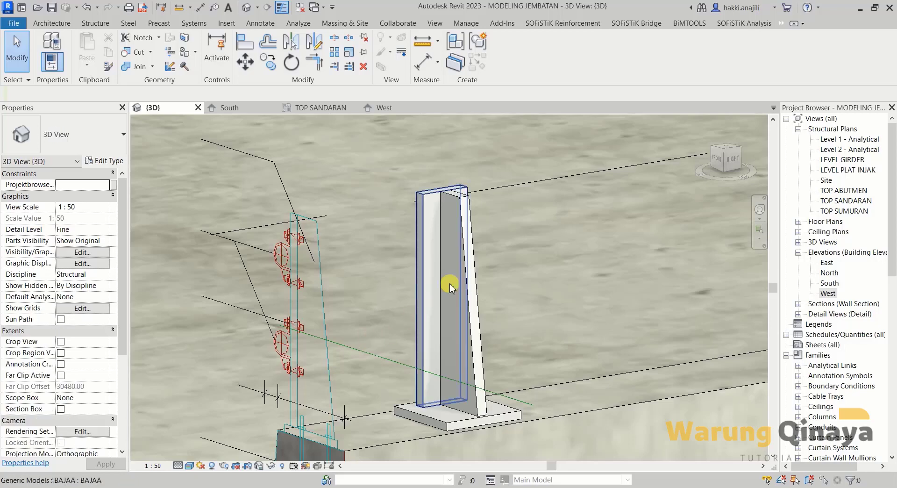
pyautogui.scroll(-1, 441, 279)
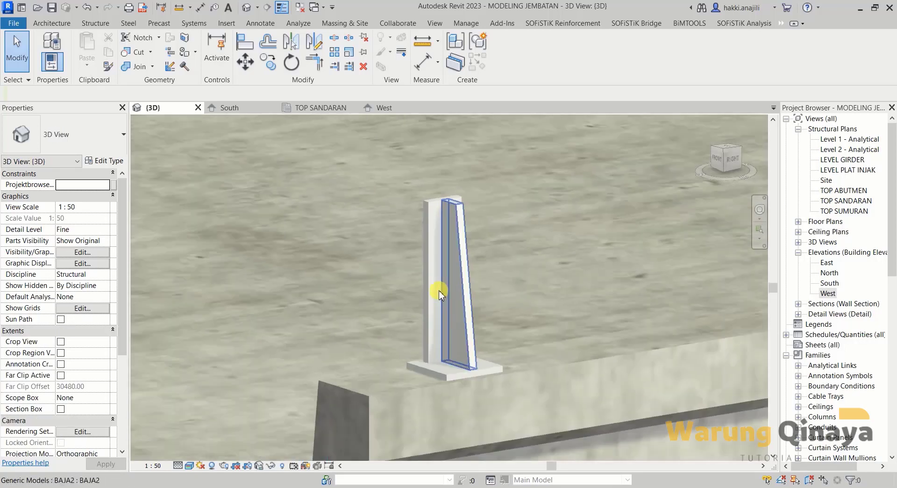
pyautogui.scroll(2, 439, 293)
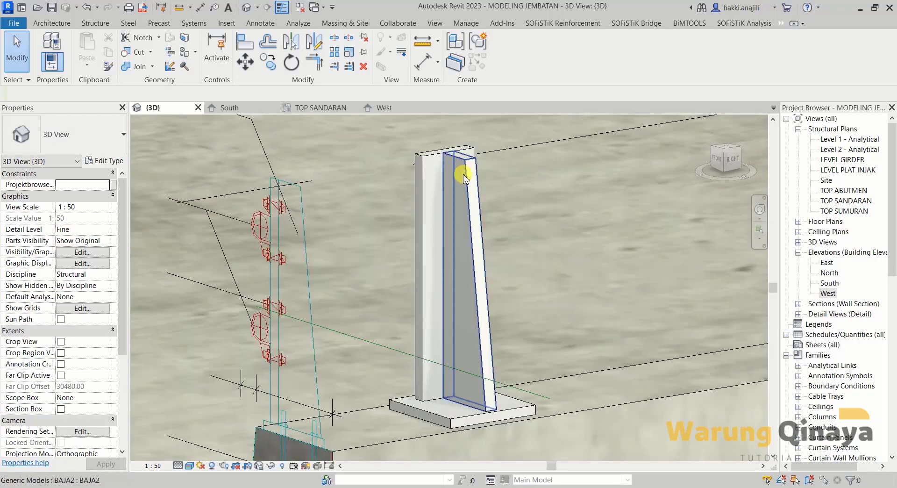